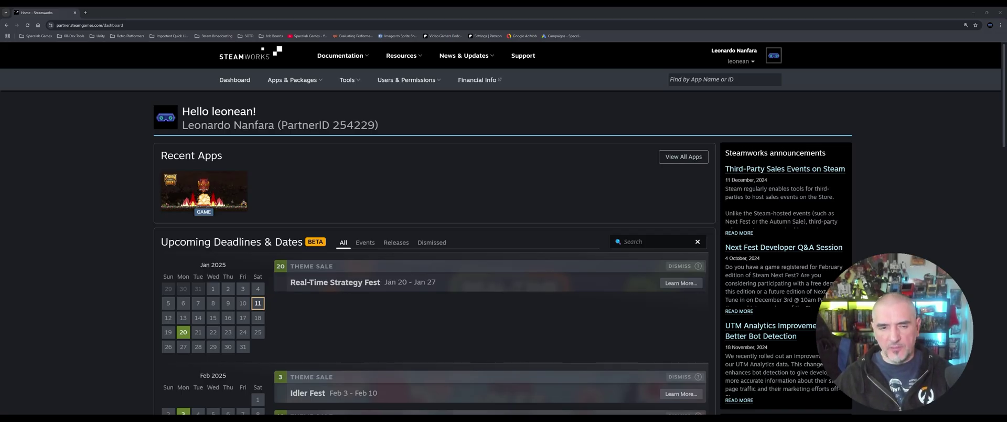
Look through the Steamworks dashboard: recent apps, upcoming deadlines, the section for creating a new application, and the app lists.
{"action": "scroll", "coordinate": [503, 228], "scroll_direction": "down", "scroll_amount": 5}
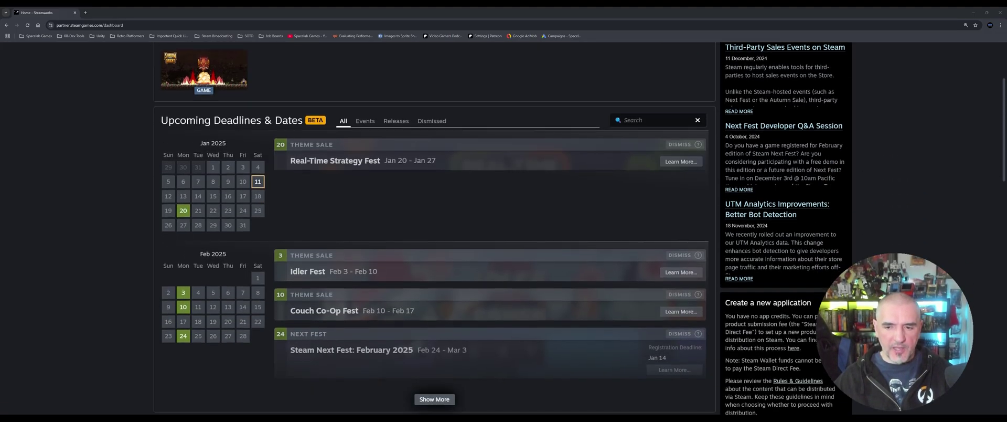
{"action": "scroll", "coordinate": [504, 228], "scroll_direction": "up", "scroll_amount": 3}
{"action": "scroll", "coordinate": [504, 229], "scroll_direction": "up", "scroll_amount": 3}
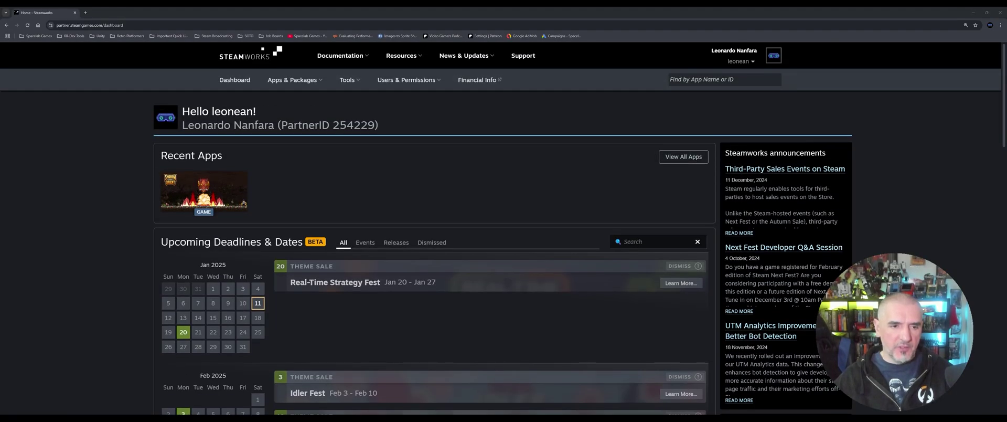
{"action": "scroll", "coordinate": [504, 228], "scroll_direction": "down", "scroll_amount": 2}
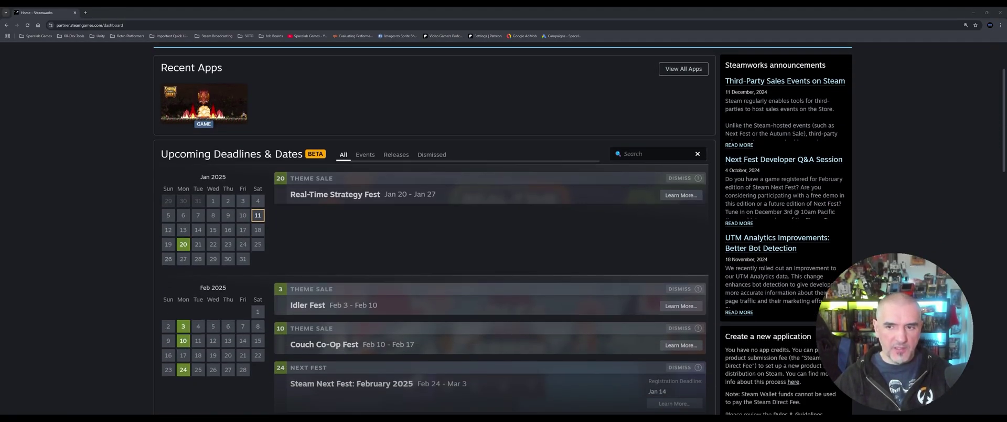
{"action": "scroll", "coordinate": [503, 228], "scroll_direction": "up", "scroll_amount": 1}
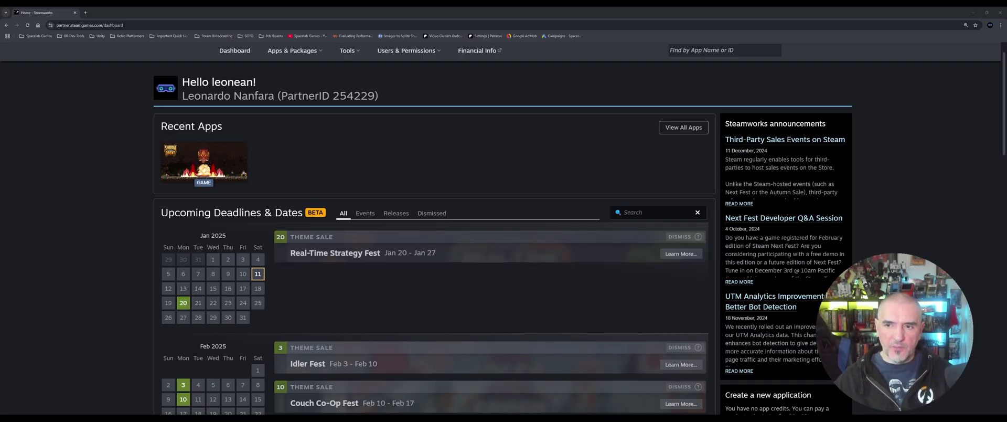
{"action": "scroll", "coordinate": [504, 228], "scroll_direction": "down", "scroll_amount": 4}
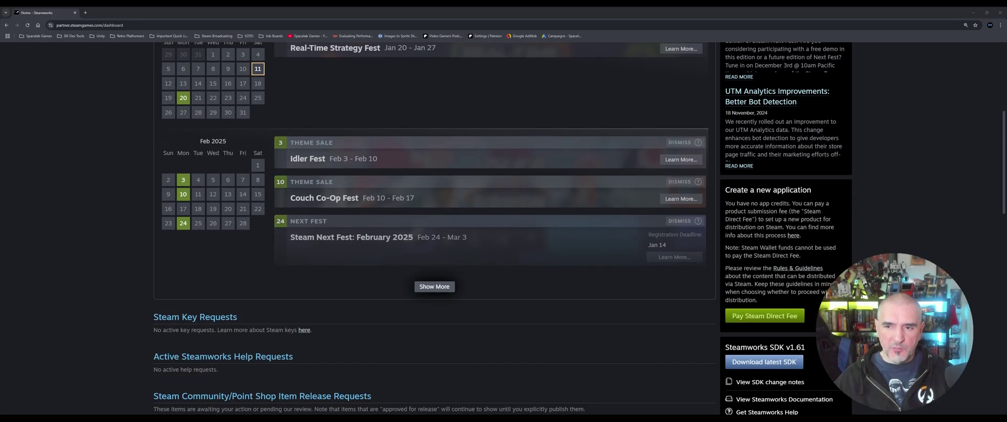
{"action": "left_click_drag", "start_coordinate": [725, 189], "coordinate": [784, 298]}
{"action": "left_click", "coordinate": [784, 298]}
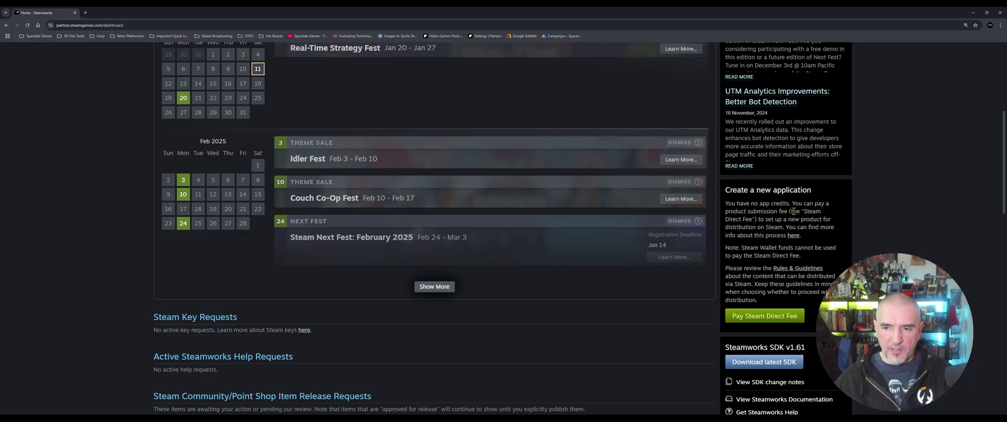
{"action": "scroll", "coordinate": [793, 211], "scroll_direction": "down", "scroll_amount": 3}
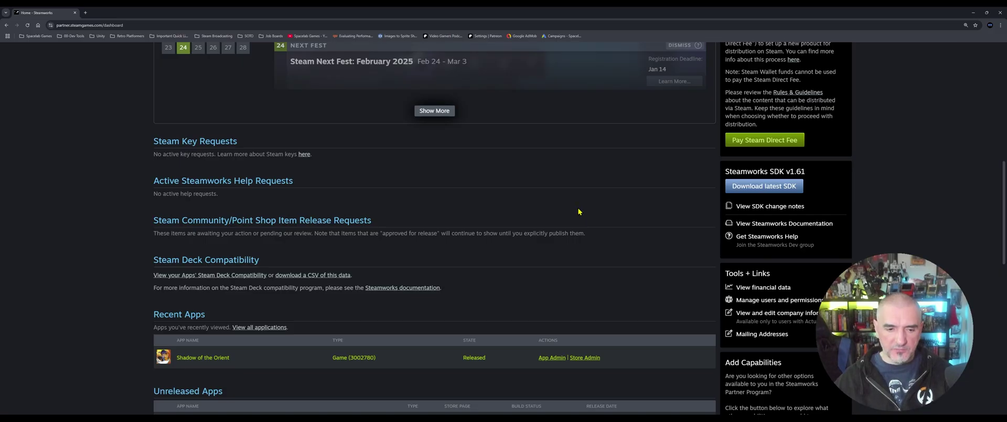
{"action": "scroll", "coordinate": [595, 226], "scroll_direction": "down", "scroll_amount": 2}
{"action": "scroll", "coordinate": [316, 238], "scroll_direction": "up", "scroll_amount": 12}
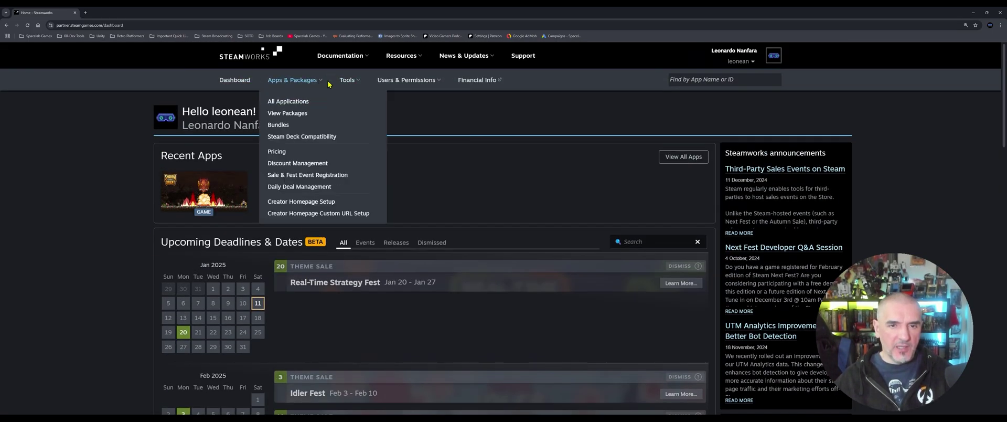
Open the list of all applications and go to the Steamworks Admin page of the Shadow of the Orient game.
{"action": "mouse_move", "coordinate": [306, 79]}
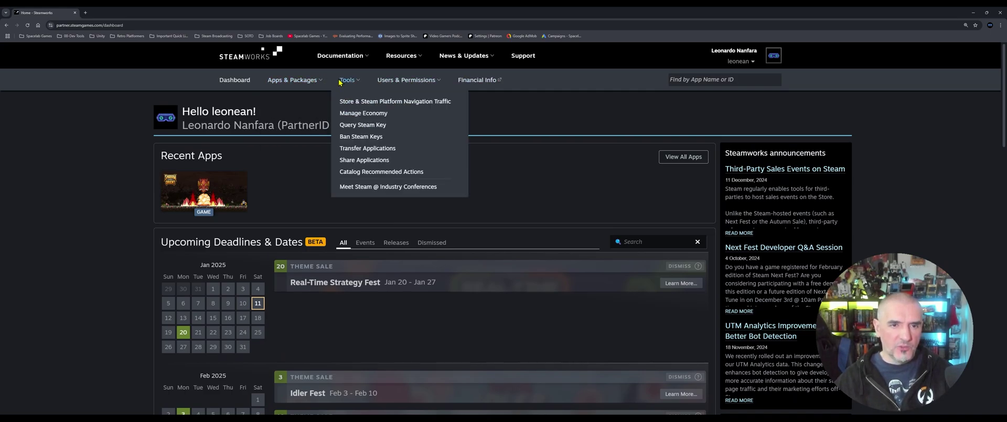
{"action": "mouse_move", "coordinate": [399, 81]}
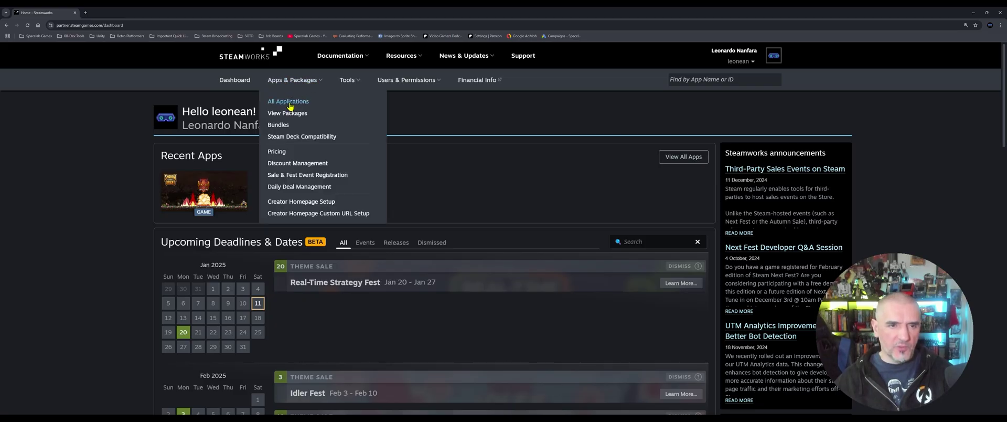
{"action": "left_click", "coordinate": [289, 103]}
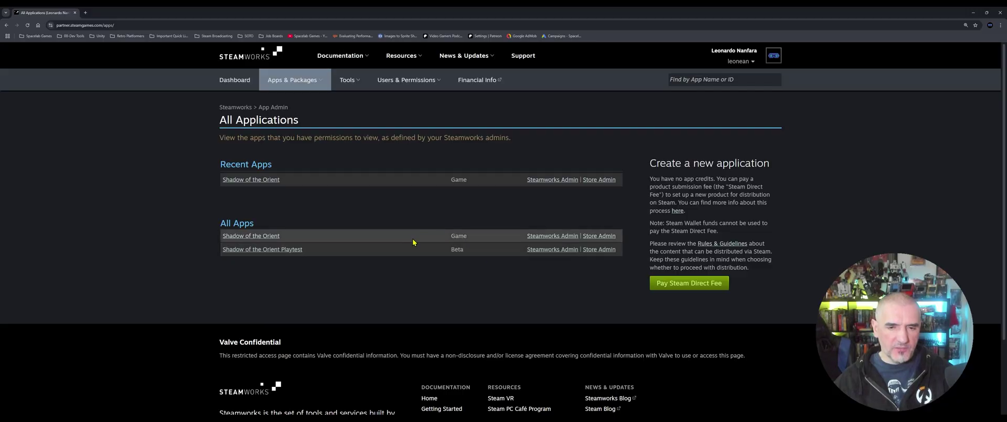
{"action": "left_click_drag", "start_coordinate": [446, 237], "coordinate": [478, 252]}
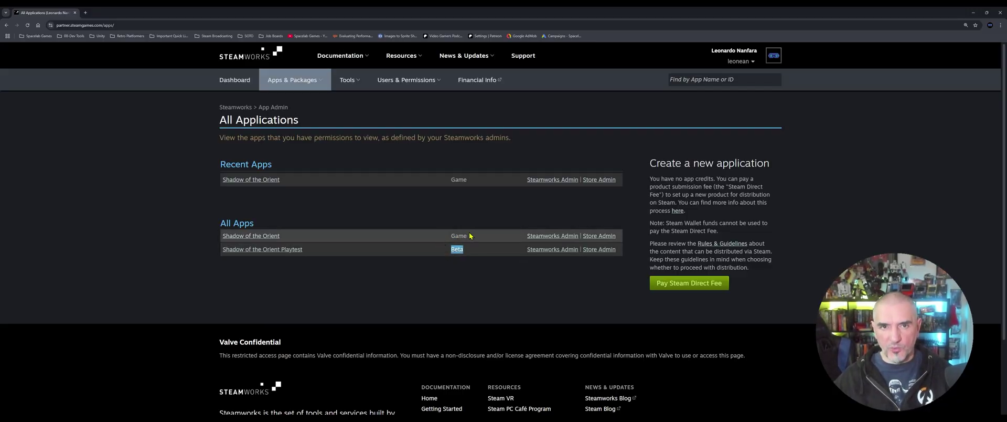
{"action": "left_click", "coordinate": [474, 239]}
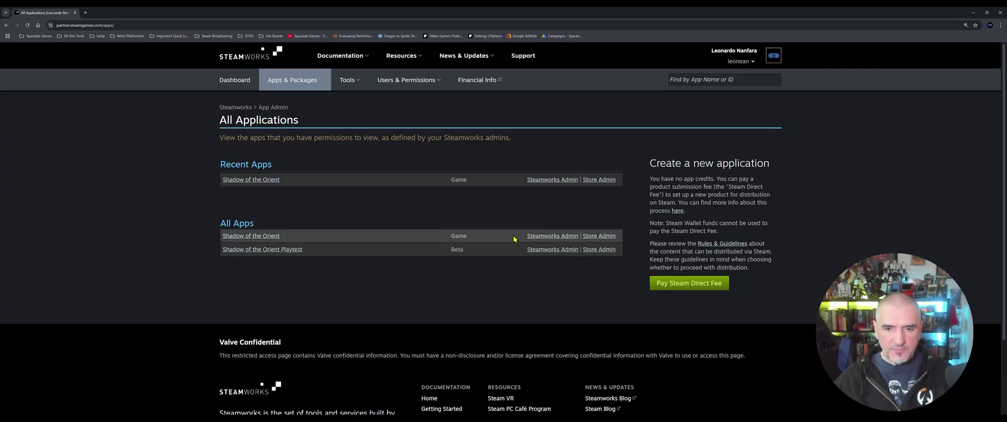
{"action": "left_click", "coordinate": [542, 238]}
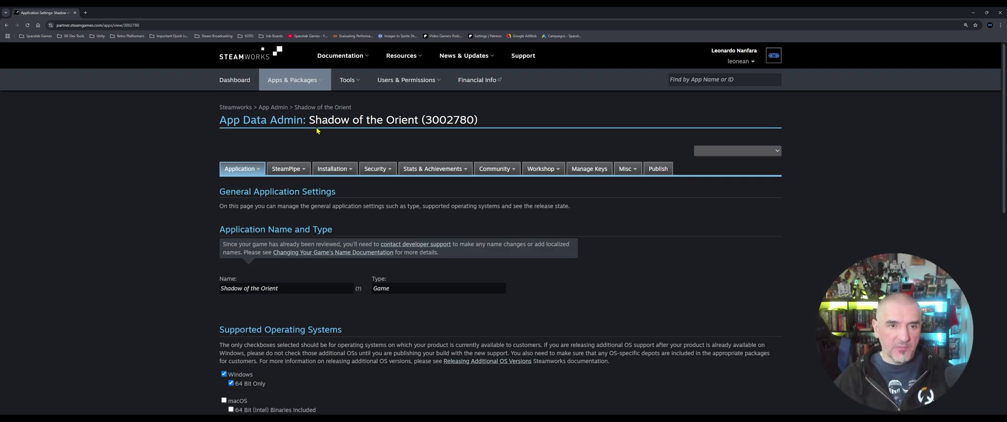
Review the general application settings: name and type, supported operating systems, release state and Steam Community visibility.
{"action": "left_click_drag", "start_coordinate": [310, 120], "coordinate": [419, 120]}
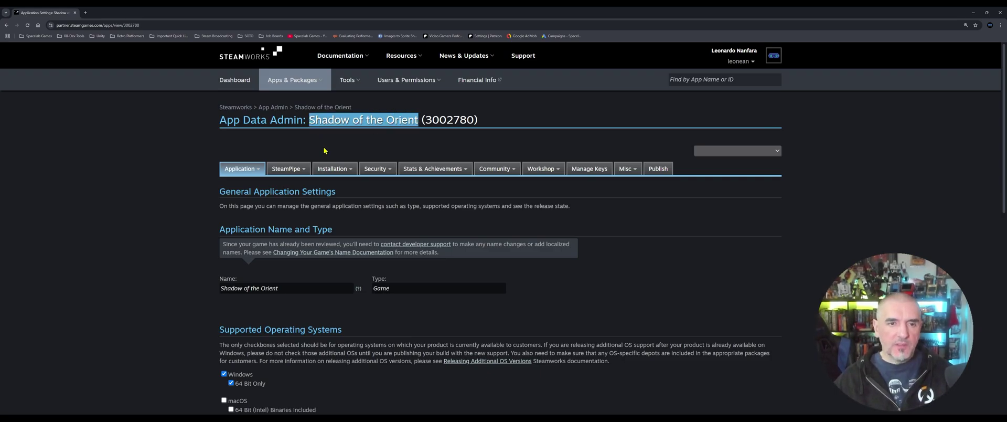
{"action": "left_click", "coordinate": [325, 149]}
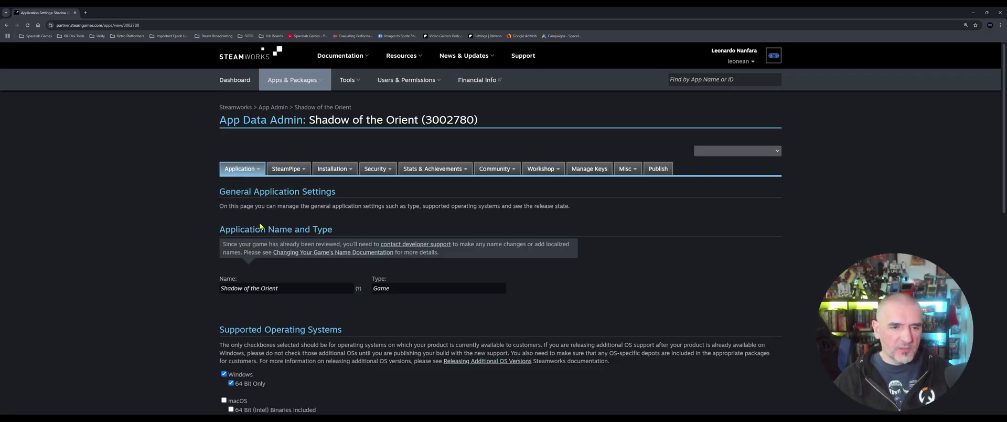
{"action": "scroll", "coordinate": [260, 226], "scroll_direction": "down", "scroll_amount": 1}
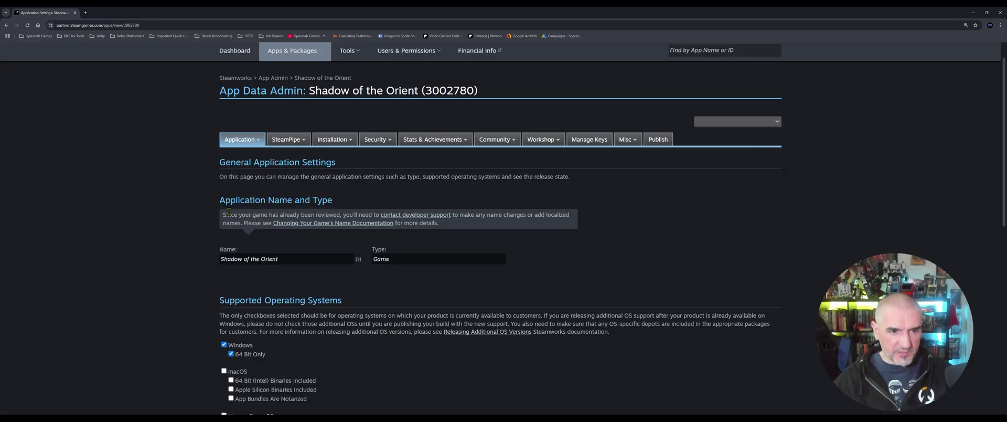
{"action": "scroll", "coordinate": [293, 249], "scroll_direction": "down", "scroll_amount": 2}
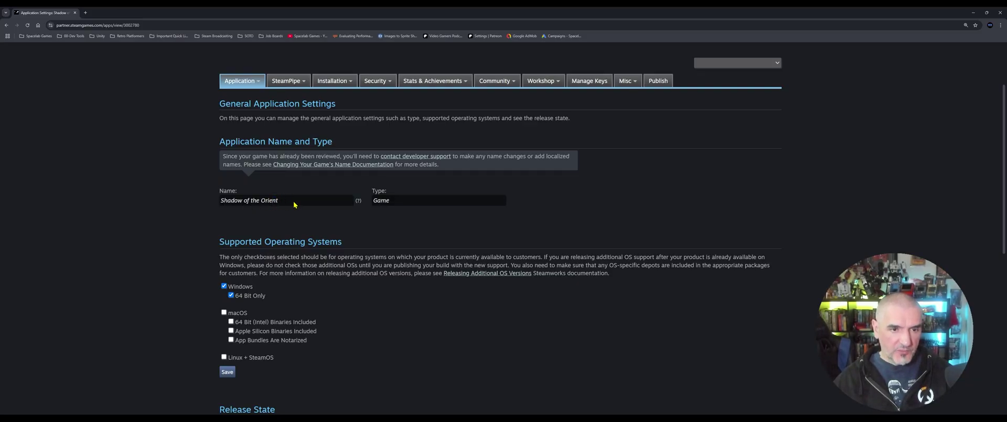
{"action": "mouse_move", "coordinate": [295, 205]}
{"action": "left_mouse_down"}
{"action": "mouse_move", "coordinate": [242, 201]}
{"action": "mouse_move", "coordinate": [295, 205]}
{"action": "left_mouse_up"}
{"action": "scroll", "coordinate": [296, 204], "scroll_direction": "down", "scroll_amount": 6}
{"action": "scroll", "coordinate": [266, 249], "scroll_direction": "up", "scroll_amount": 5}
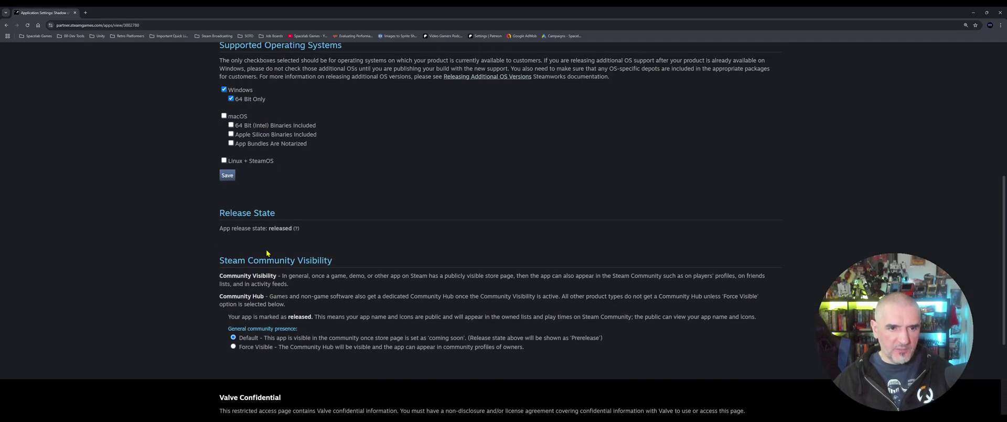
{"action": "scroll", "coordinate": [262, 157], "scroll_direction": "up", "scroll_amount": 1}
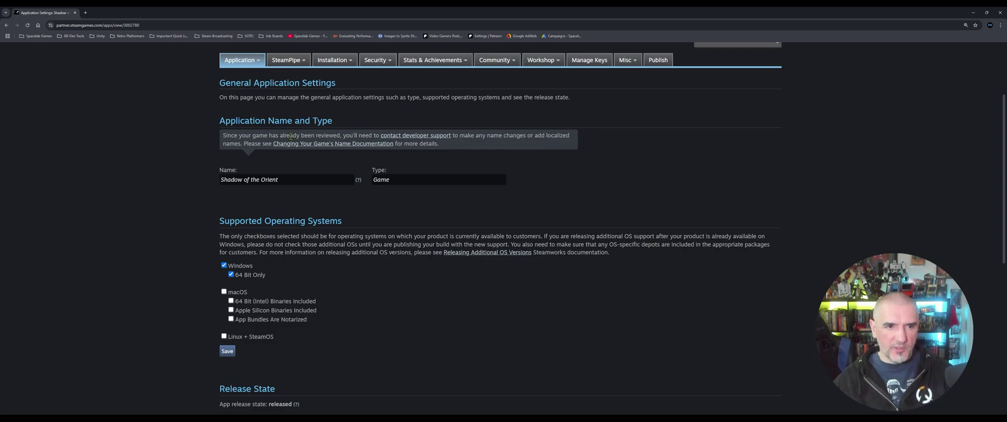
{"action": "scroll", "coordinate": [291, 136], "scroll_direction": "up", "scroll_amount": 3}
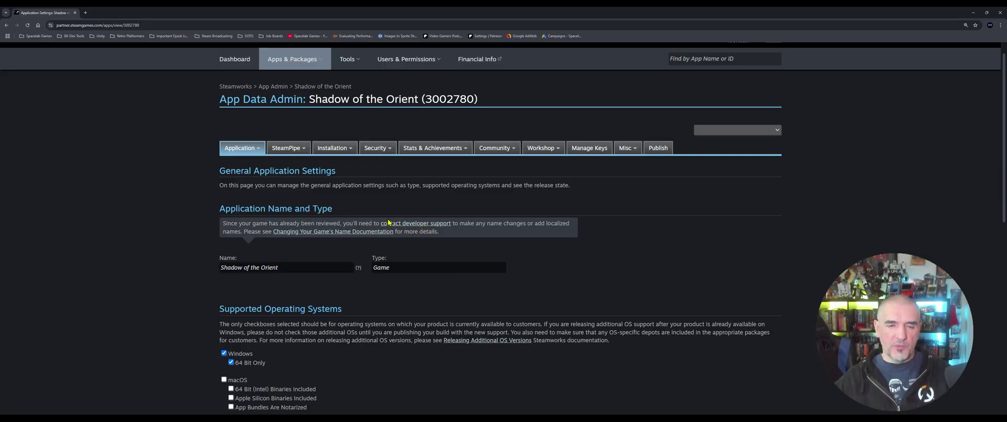
{"action": "scroll", "coordinate": [312, 247], "scroll_direction": "down", "scroll_amount": 4}
{"action": "scroll", "coordinate": [308, 244], "scroll_direction": "up", "scroll_amount": 2}
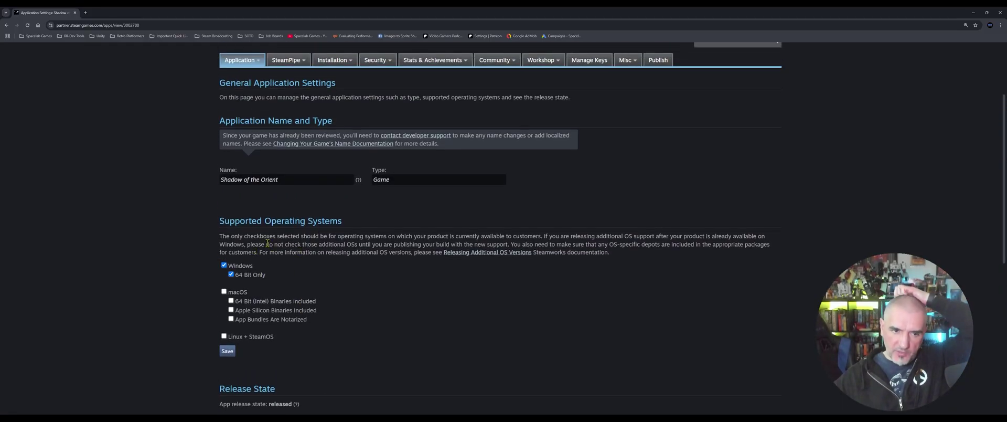
{"action": "scroll", "coordinate": [257, 247], "scroll_direction": "up", "scroll_amount": 1}
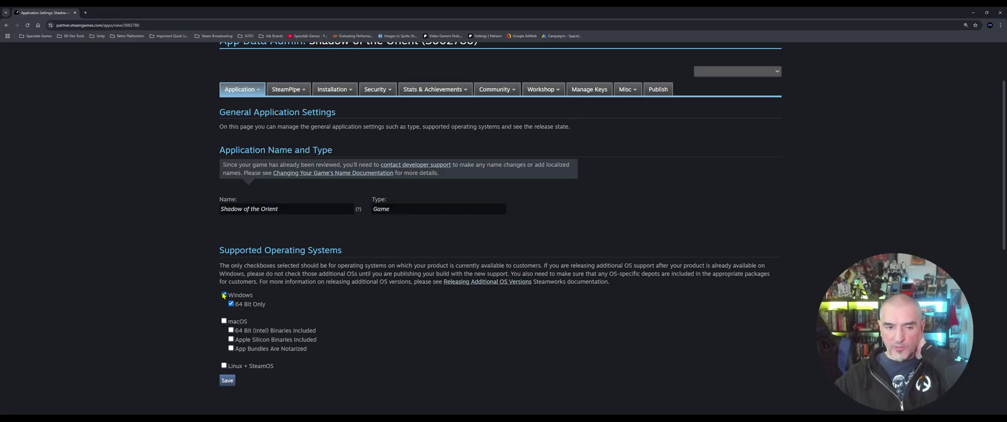
{"action": "scroll", "coordinate": [238, 304], "scroll_direction": "down", "scroll_amount": 4}
{"action": "scroll", "coordinate": [214, 280], "scroll_direction": "up", "scroll_amount": 6}
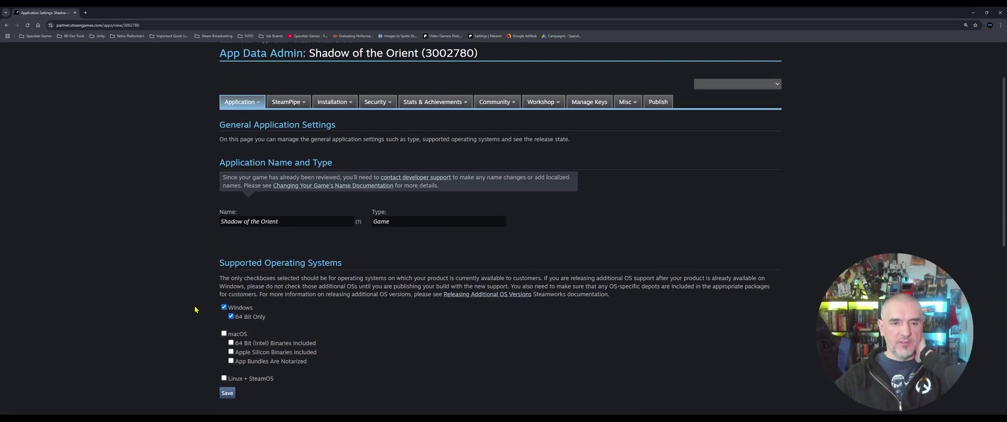
Open the SteamPipe builds page for Shadow of the Orient.
{"action": "mouse_move", "coordinate": [241, 168]}
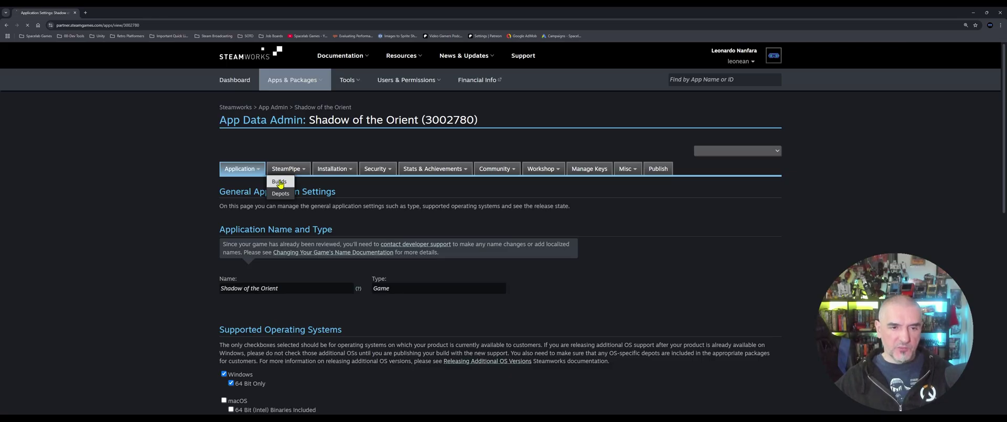
{"action": "left_click", "coordinate": [280, 182]}
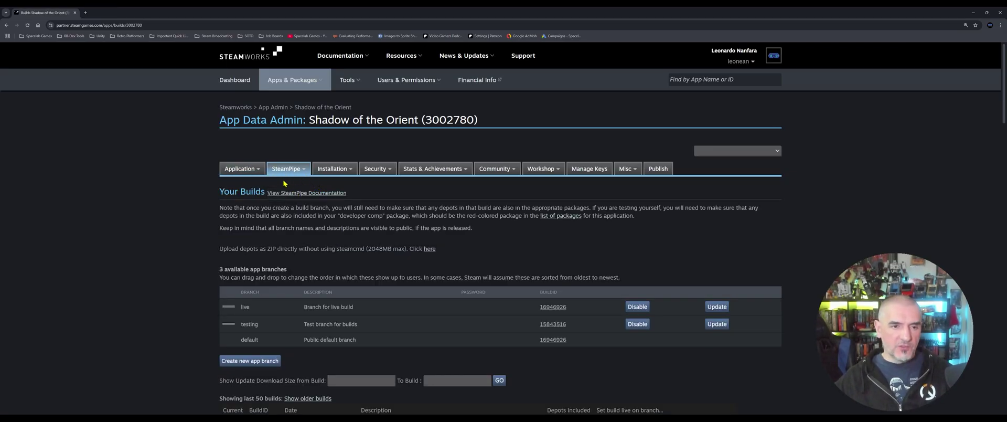
{"action": "mouse_move", "coordinate": [286, 179]}
Examine the app branches, the list of uploaded builds with their version descriptions, and the app build history.
{"action": "scroll", "coordinate": [332, 213], "scroll_direction": "down", "scroll_amount": 15}
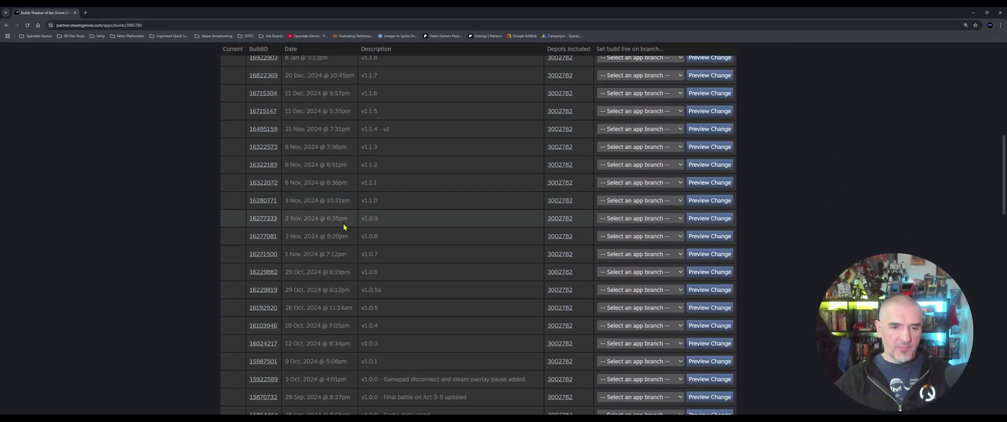
{"action": "scroll", "coordinate": [382, 236], "scroll_direction": "down", "scroll_amount": 3}
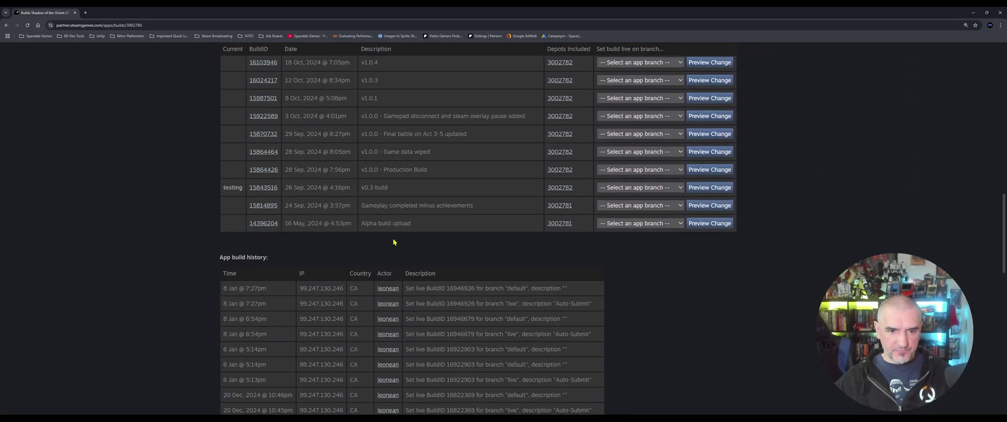
{"action": "scroll", "coordinate": [393, 241], "scroll_direction": "up", "scroll_amount": 2}
{"action": "scroll", "coordinate": [393, 245], "scroll_direction": "up", "scroll_amount": 1}
{"action": "scroll", "coordinate": [398, 249], "scroll_direction": "up", "scroll_amount": 6}
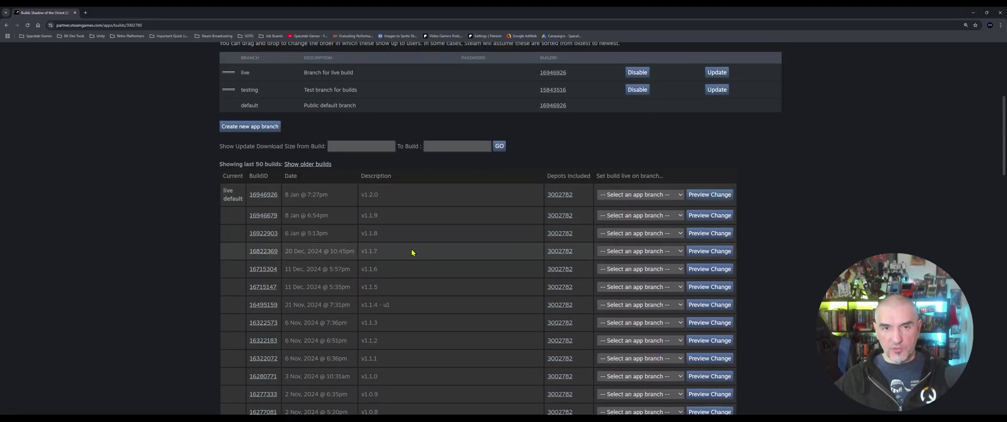
{"action": "scroll", "coordinate": [410, 246], "scroll_direction": "up", "scroll_amount": 2}
{"action": "scroll", "coordinate": [404, 251], "scroll_direction": "down", "scroll_amount": 2}
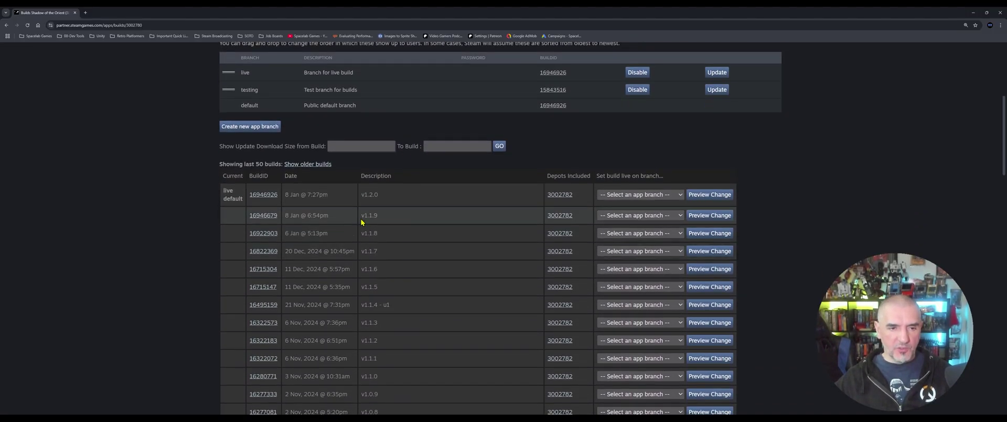
{"action": "left_click_drag", "start_coordinate": [382, 198], "coordinate": [359, 195]}
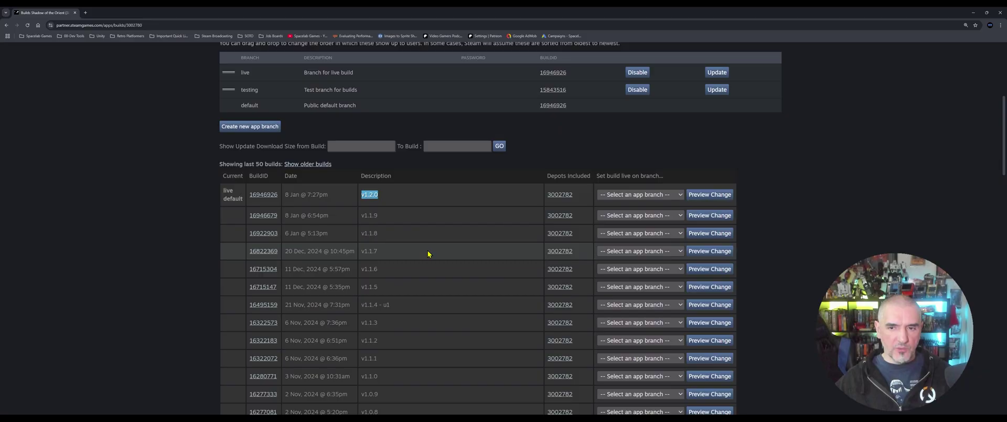
{"action": "scroll", "coordinate": [417, 254], "scroll_direction": "up", "scroll_amount": 2}
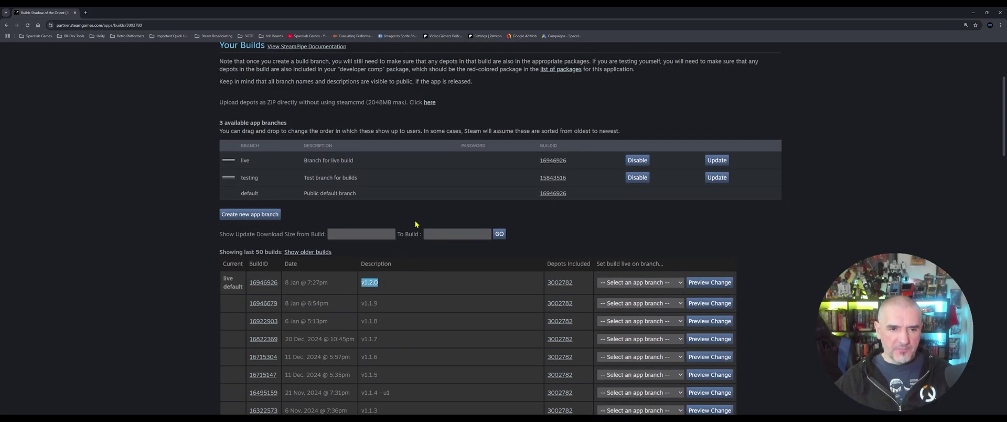
{"action": "scroll", "coordinate": [415, 224], "scroll_direction": "up", "scroll_amount": 2}
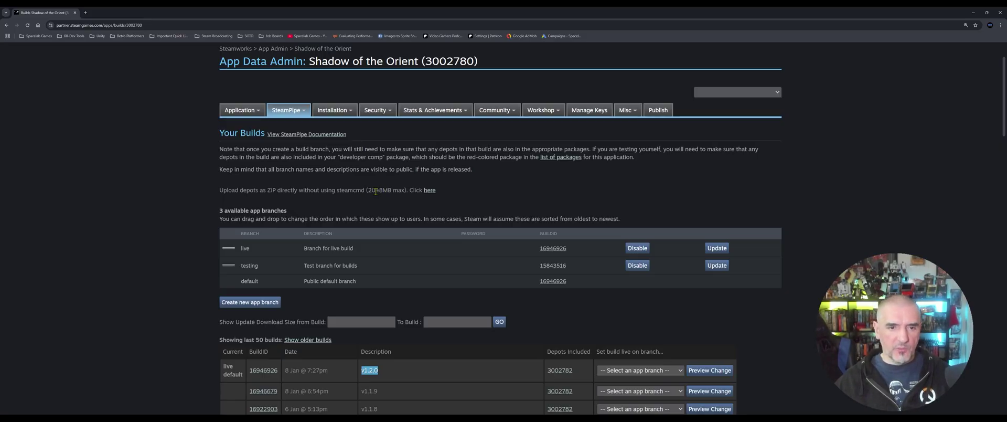
Open the page for uploading the game's depot directly as a ZIP file, without steamcmd.
{"action": "left_click", "coordinate": [429, 190]}
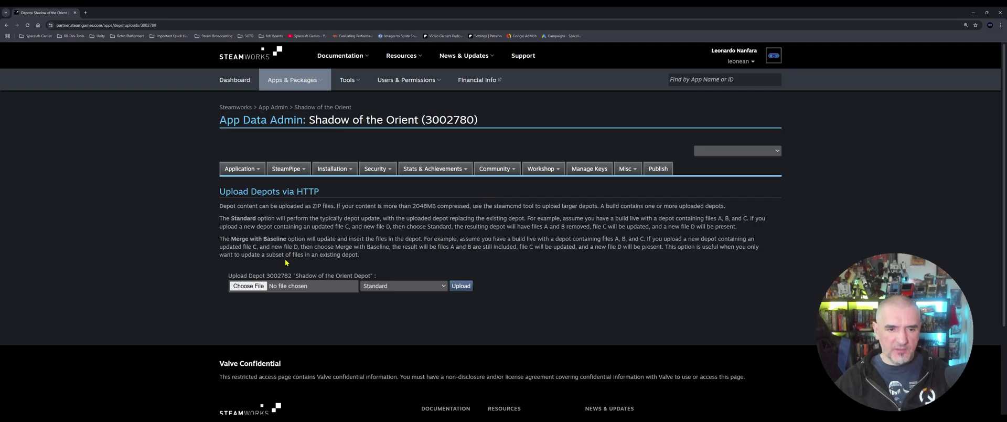
{"action": "left_click", "coordinate": [259, 290]}
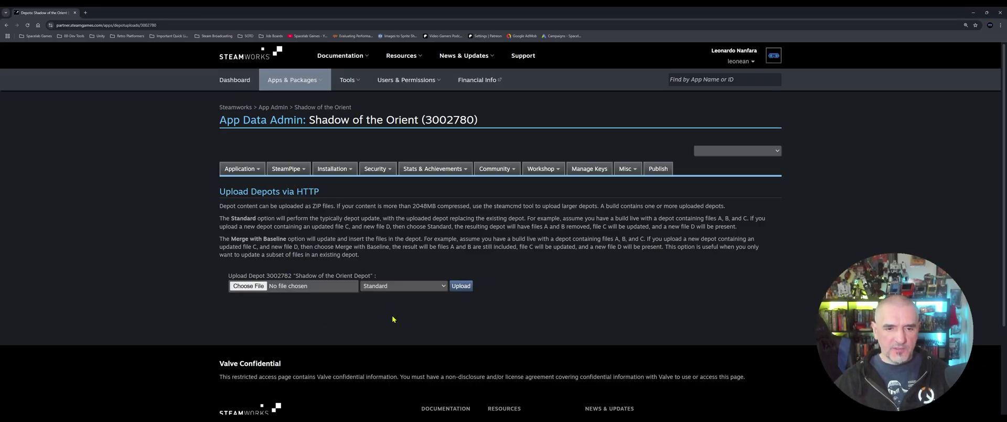
Return to the SteamPipe builds page and examine the app branches and which uploaded build is set on the live and default branches.
{"action": "key", "text": "Tab"}
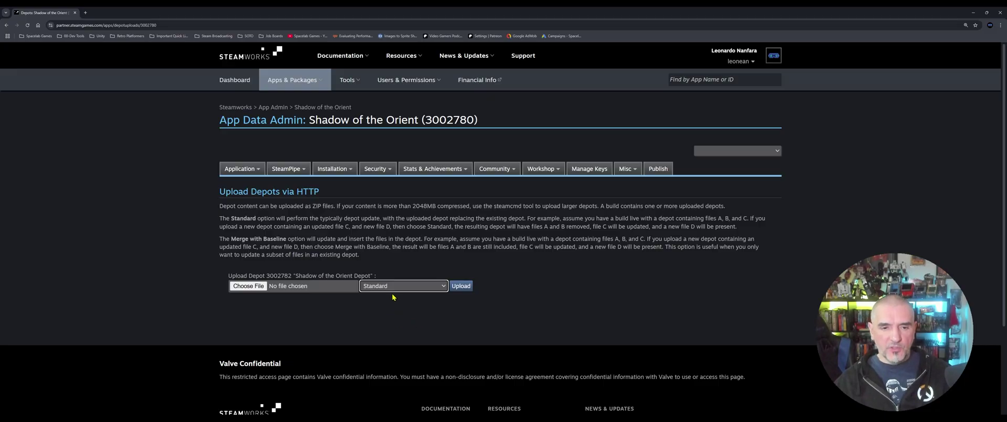
{"action": "mouse_move", "coordinate": [297, 171]}
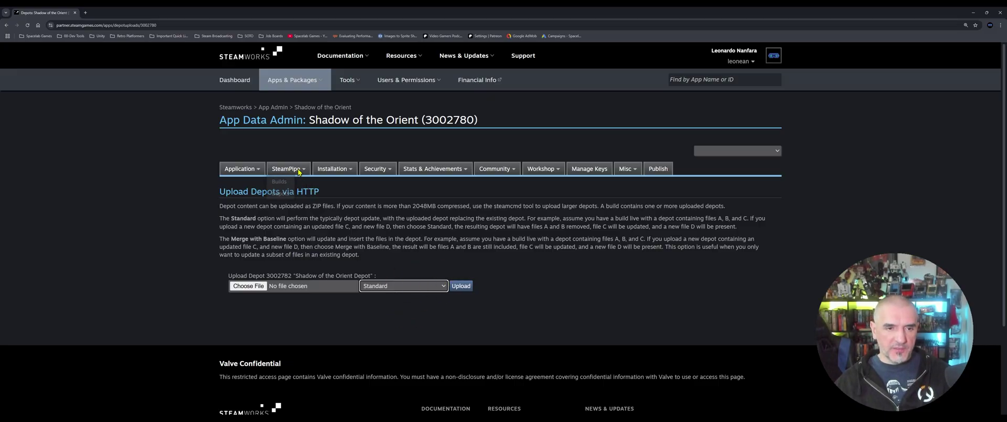
{"action": "left_click", "coordinate": [281, 182]}
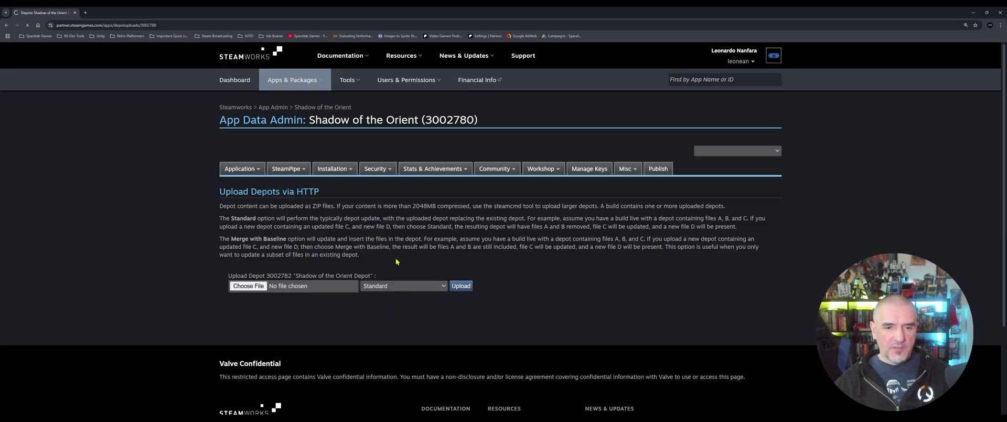
{"action": "scroll", "coordinate": [392, 262], "scroll_direction": "down", "scroll_amount": 3}
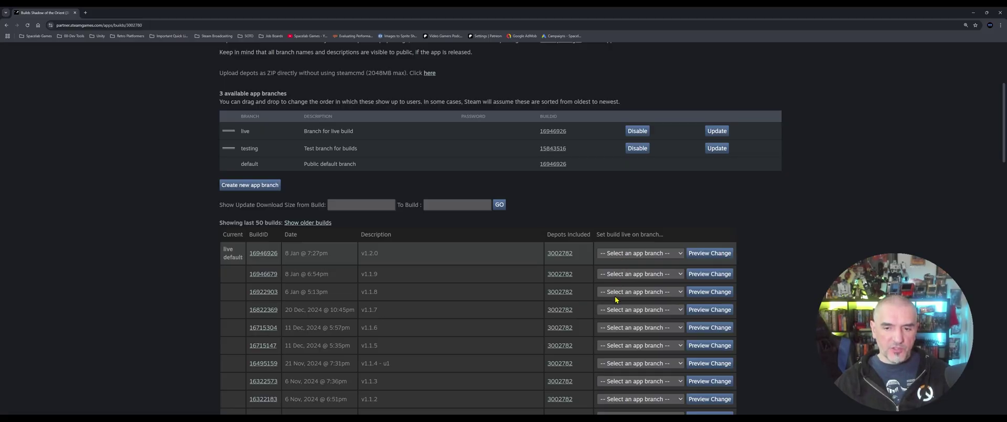
{"action": "scroll", "coordinate": [579, 232], "scroll_direction": "up", "scroll_amount": 2}
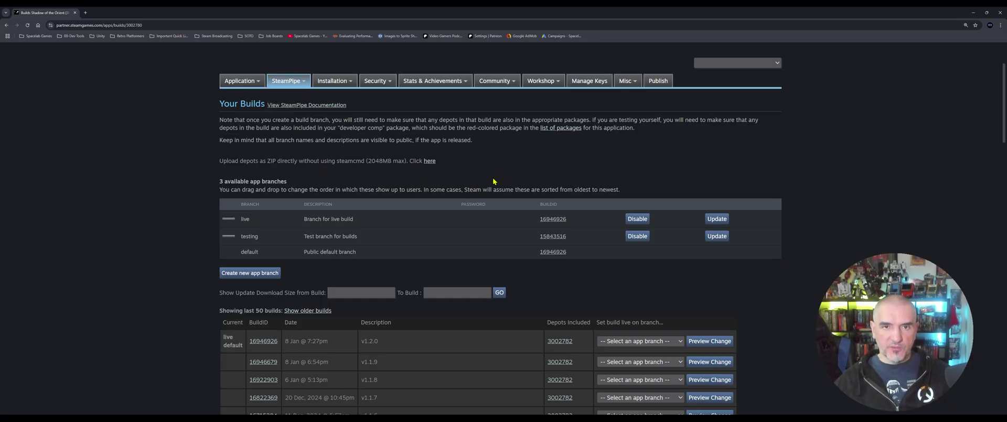
{"action": "scroll", "coordinate": [490, 191], "scroll_direction": "down", "scroll_amount": 2}
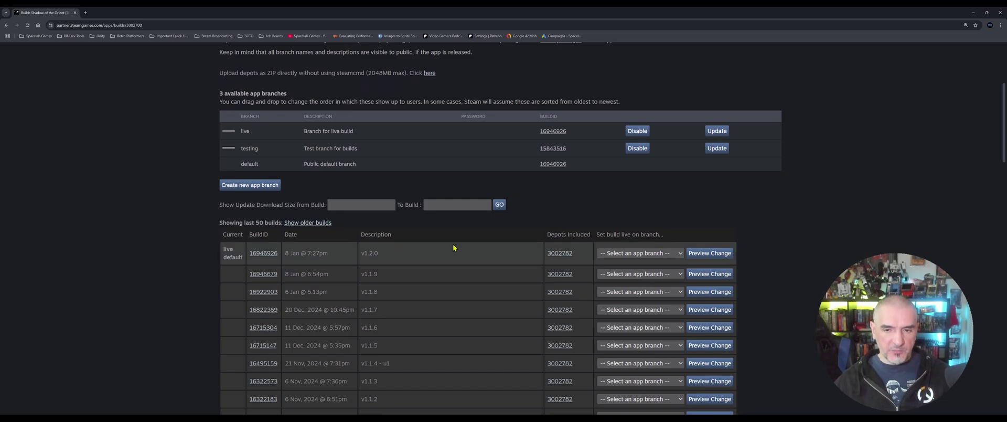
{"action": "left_click_drag", "start_coordinate": [224, 257], "coordinate": [241, 256]}
{"action": "left_click", "coordinate": [229, 265]}
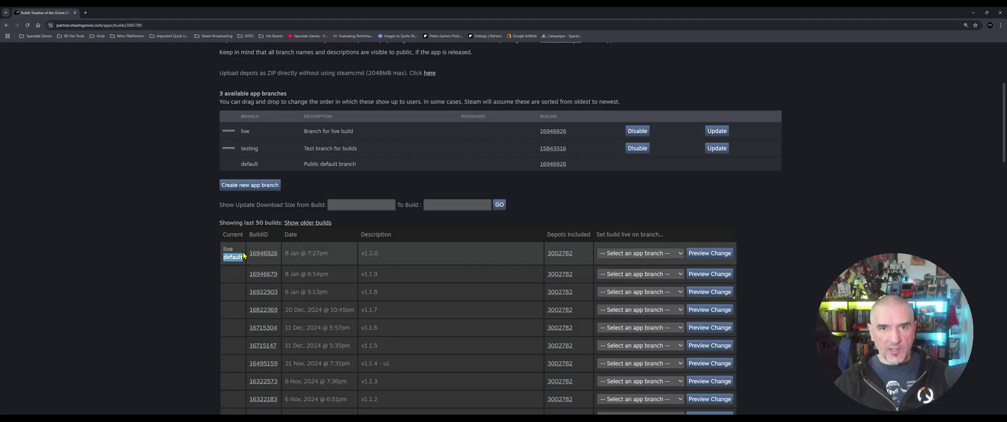
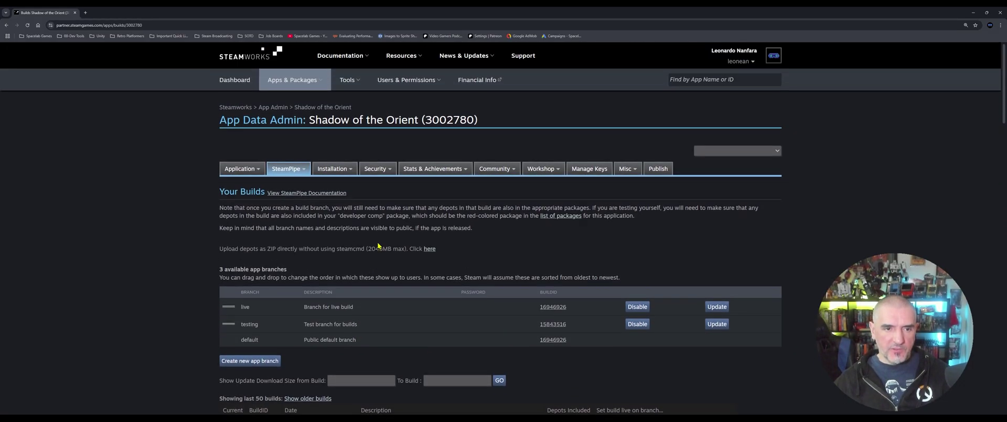
Open the SteamPipe depots page and review the configured depot and the options for creating and adding depots.
{"action": "mouse_move", "coordinate": [291, 172]}
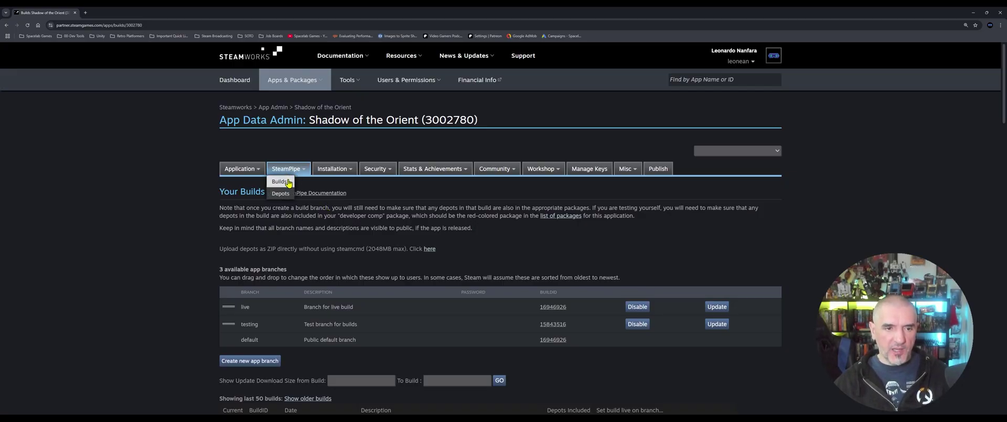
{"action": "left_click", "coordinate": [288, 182]}
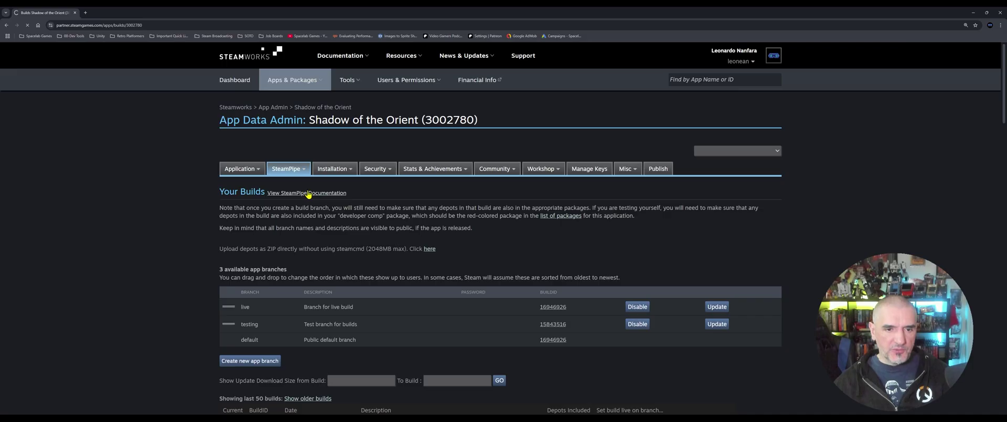
{"action": "scroll", "coordinate": [348, 208], "scroll_direction": "down", "scroll_amount": 2}
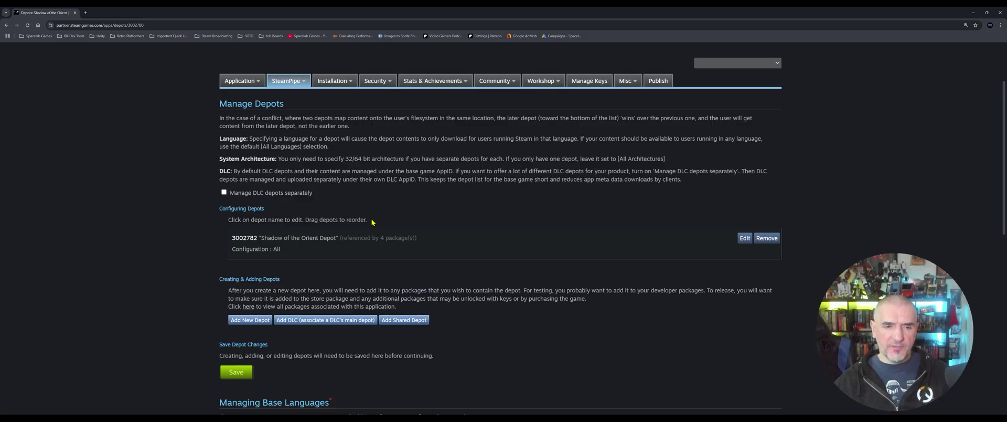
{"action": "scroll", "coordinate": [371, 224], "scroll_direction": "up", "scroll_amount": 1}
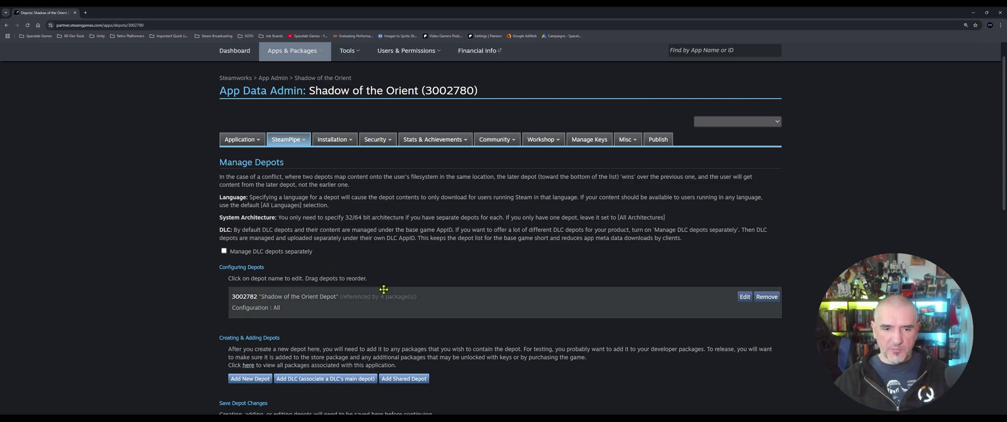
{"action": "scroll", "coordinate": [325, 289], "scroll_direction": "down", "scroll_amount": 2}
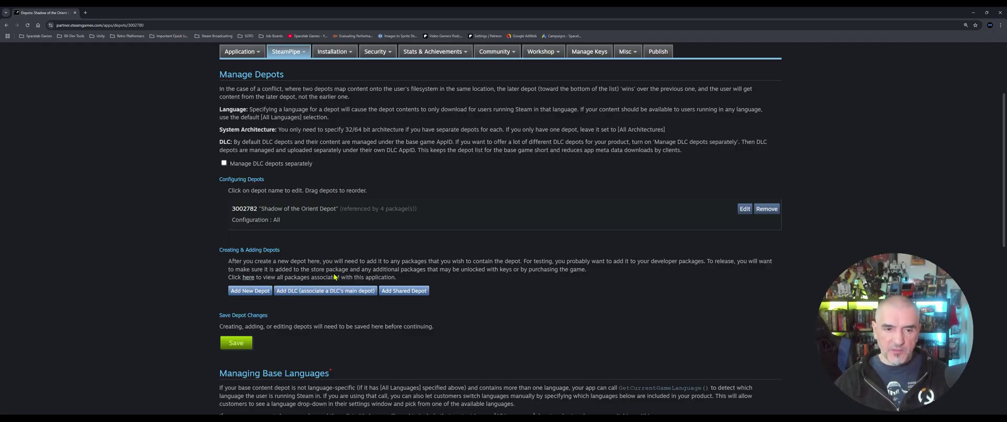
{"action": "scroll", "coordinate": [338, 269], "scroll_direction": "up", "scroll_amount": 2}
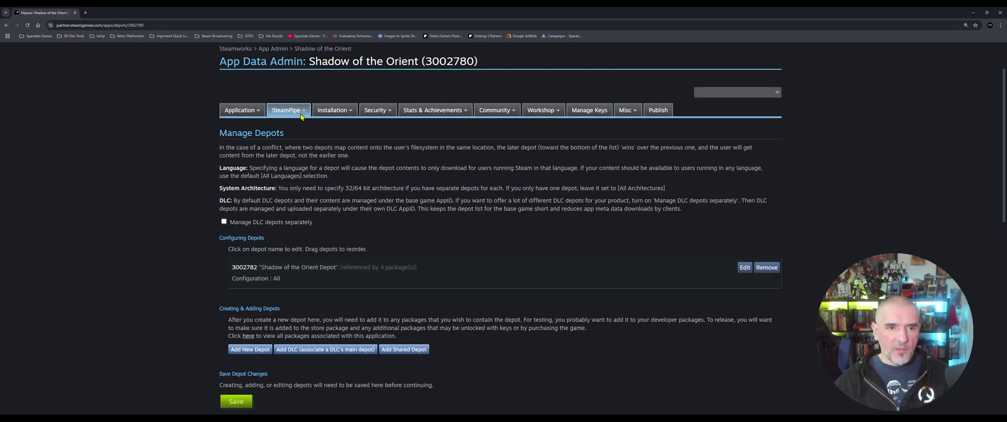
Open the general installation settings and review the install folder, launch options and advanced options.
{"action": "mouse_move", "coordinate": [341, 108]}
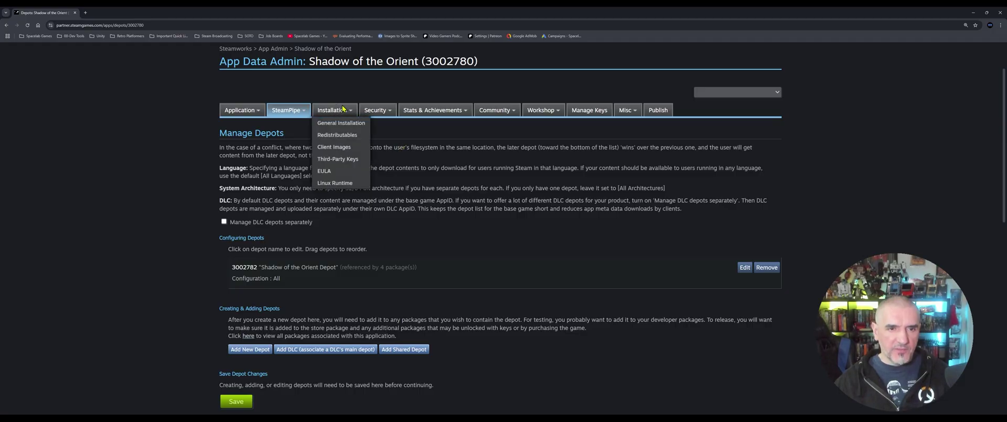
{"action": "left_click", "coordinate": [362, 124]}
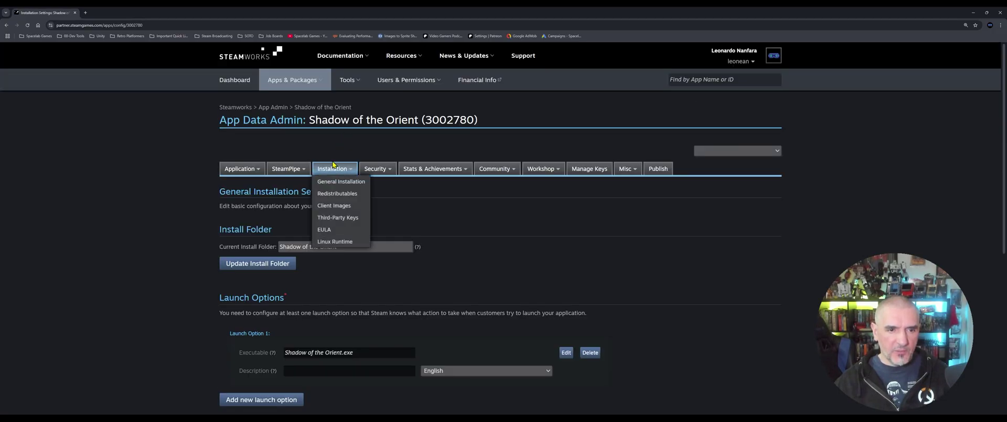
{"action": "scroll", "coordinate": [430, 225], "scroll_direction": "down", "scroll_amount": 2}
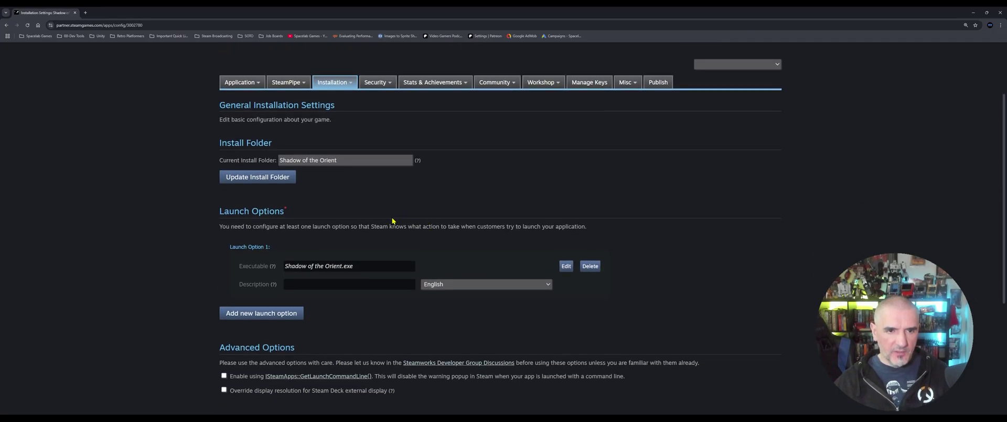
{"action": "scroll", "coordinate": [393, 221], "scroll_direction": "up", "scroll_amount": 1}
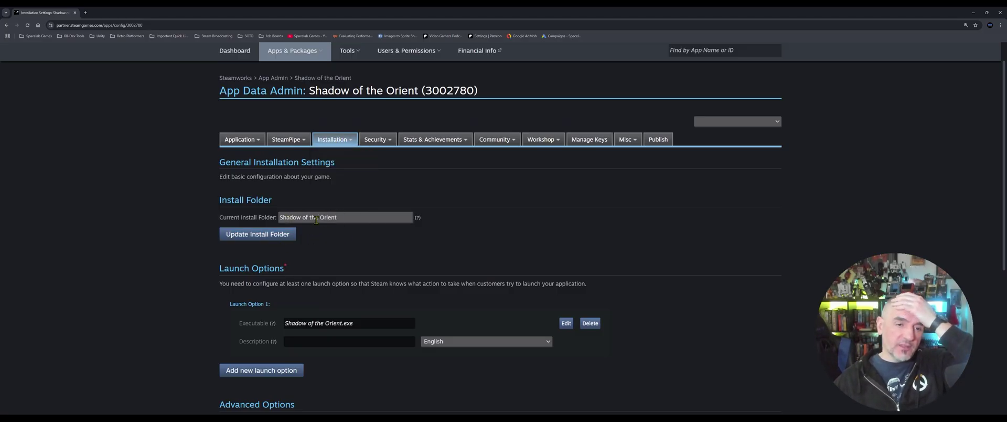
{"action": "scroll", "coordinate": [320, 265], "scroll_direction": "down", "scroll_amount": 2}
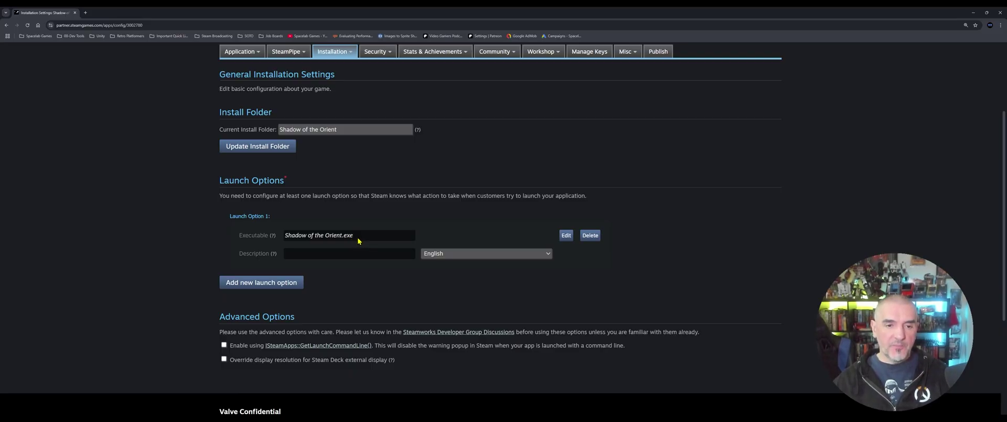
{"action": "scroll", "coordinate": [367, 240], "scroll_direction": "up", "scroll_amount": 1}
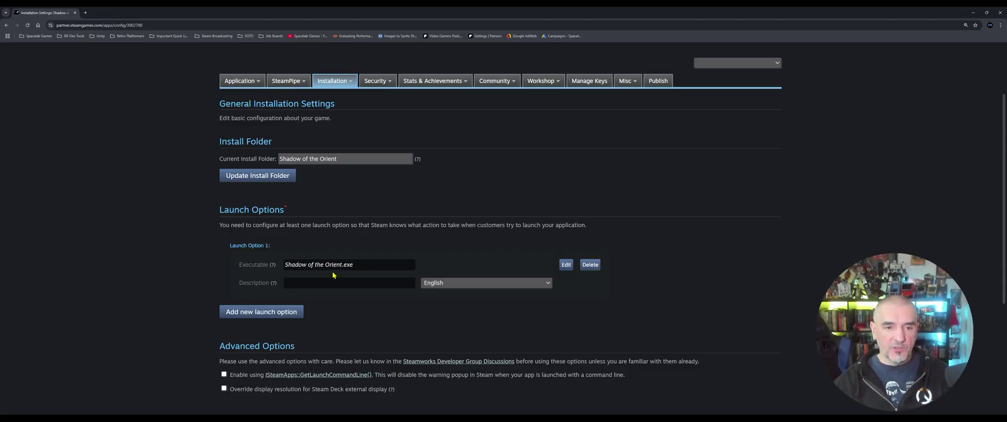
{"action": "scroll", "coordinate": [340, 269], "scroll_direction": "up", "scroll_amount": 3}
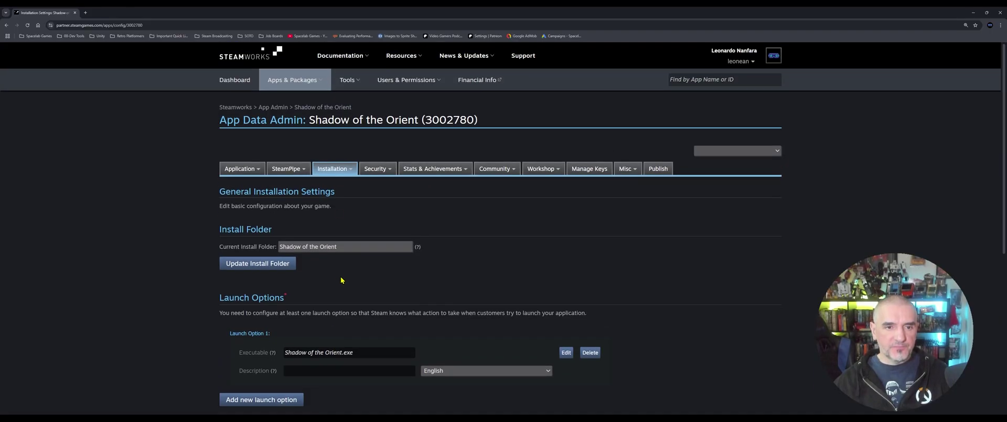
Open the installation's client images page and review the client image and client icon sections.
{"action": "mouse_move", "coordinate": [336, 168]}
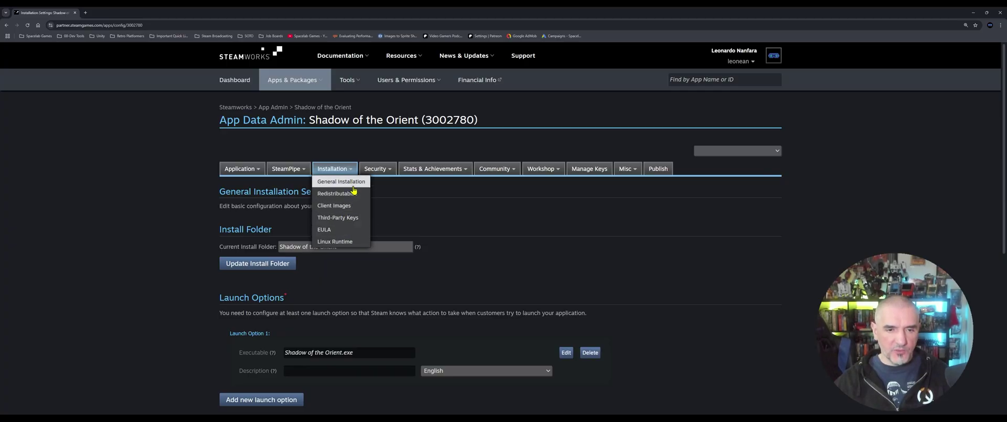
{"action": "left_click", "coordinate": [340, 206]}
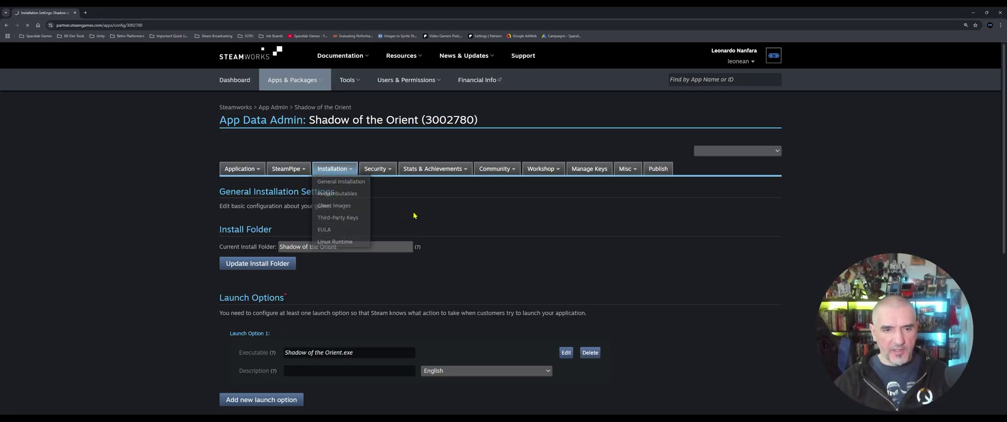
{"action": "scroll", "coordinate": [381, 227], "scroll_direction": "down", "scroll_amount": 2}
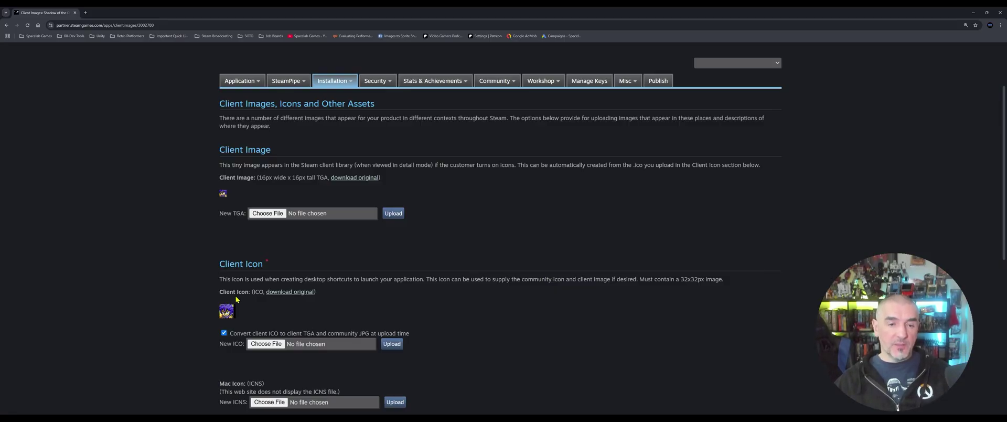
{"action": "scroll", "coordinate": [297, 287], "scroll_direction": "up", "scroll_amount": 2}
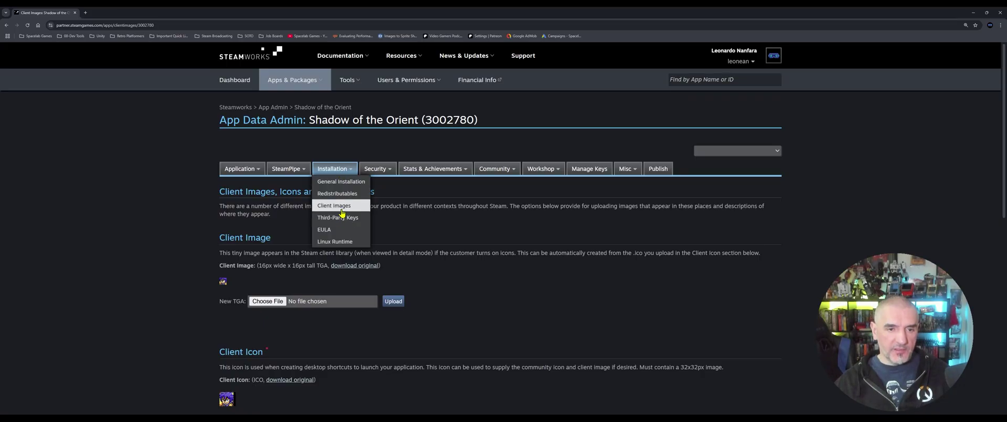
Look through the game's achievement configuration list, and open the Steam leaderboard configuration page.
{"action": "mouse_move", "coordinate": [379, 168]}
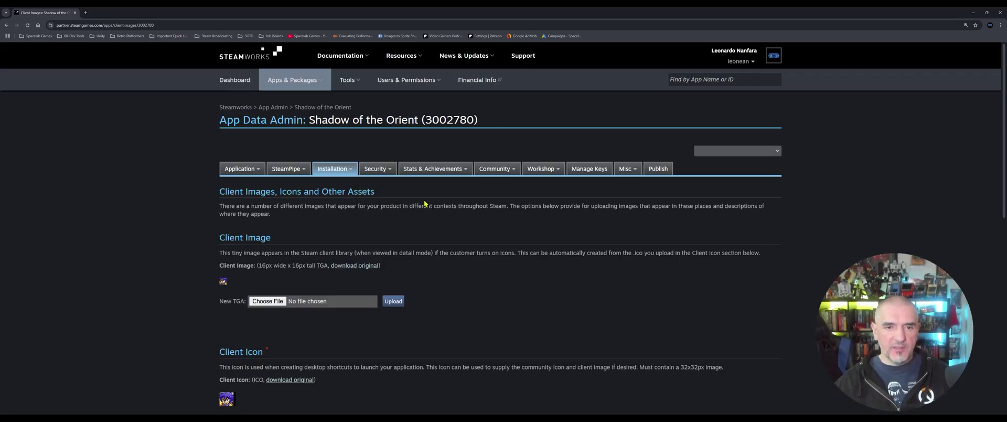
{"action": "mouse_move", "coordinate": [433, 171]}
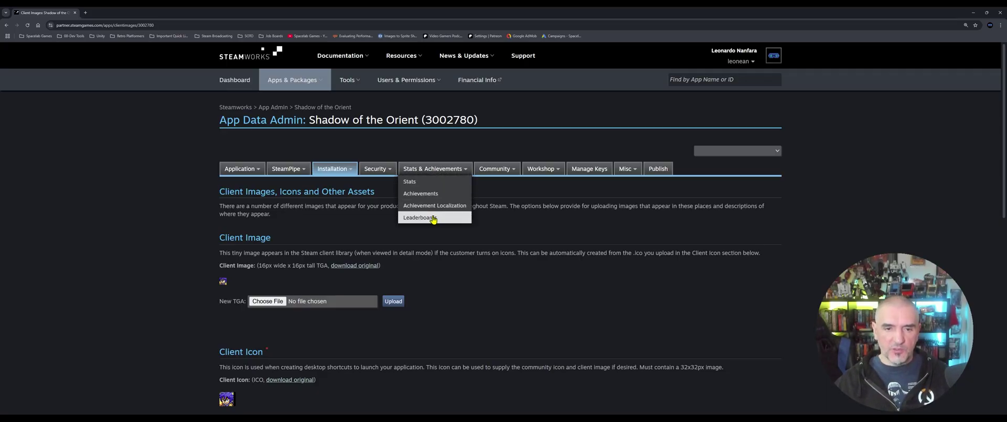
{"action": "left_click", "coordinate": [460, 197]}
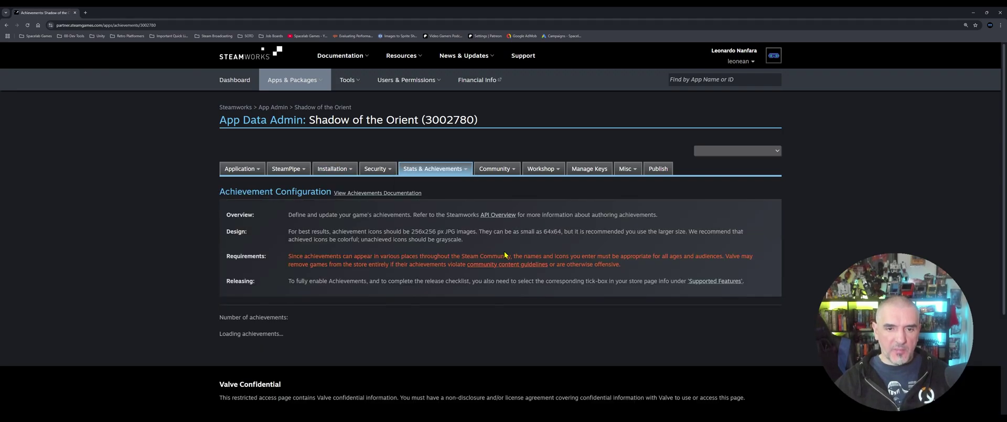
{"action": "scroll", "coordinate": [502, 272], "scroll_direction": "down", "scroll_amount": 10}
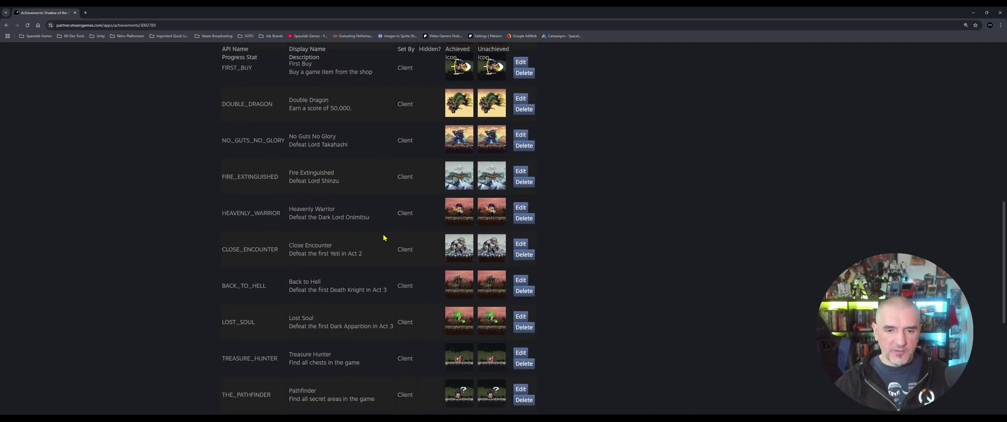
{"action": "scroll", "coordinate": [378, 262], "scroll_direction": "up", "scroll_amount": 10}
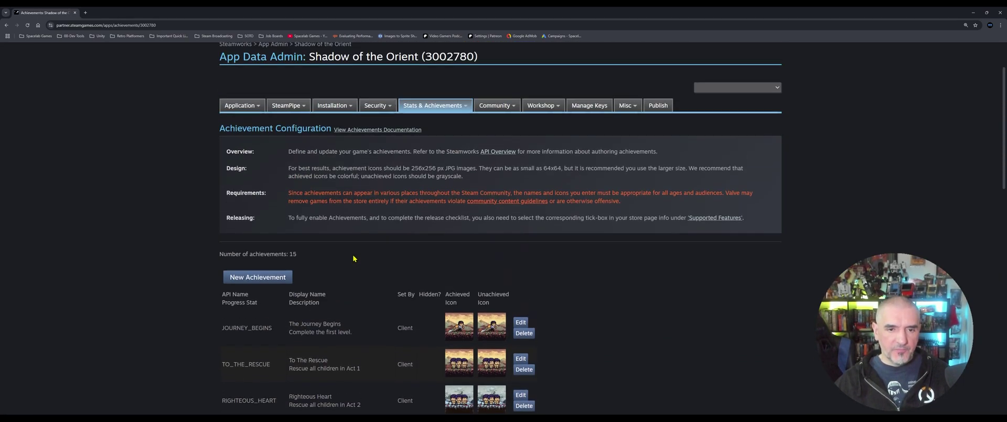
{"action": "mouse_move", "coordinate": [425, 140]}
{"action": "left_click", "coordinate": [438, 191]}
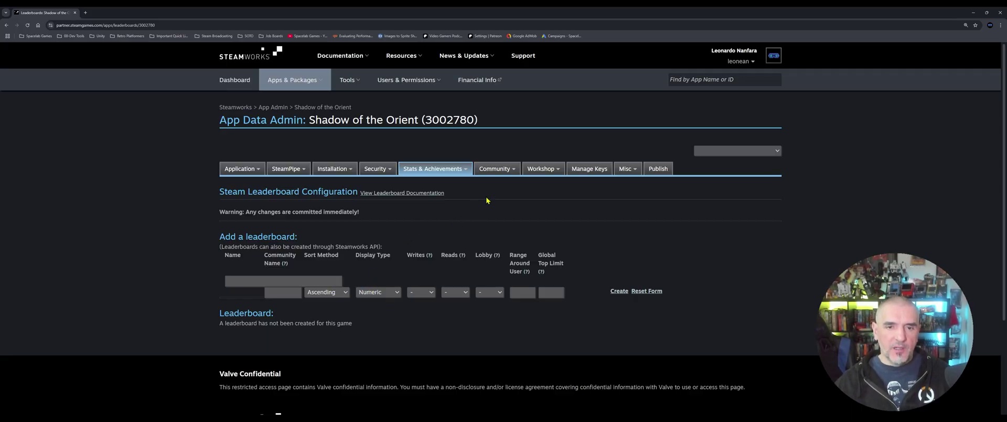
Open the general community settings page and look through its options.
{"action": "mouse_move", "coordinate": [496, 169]}
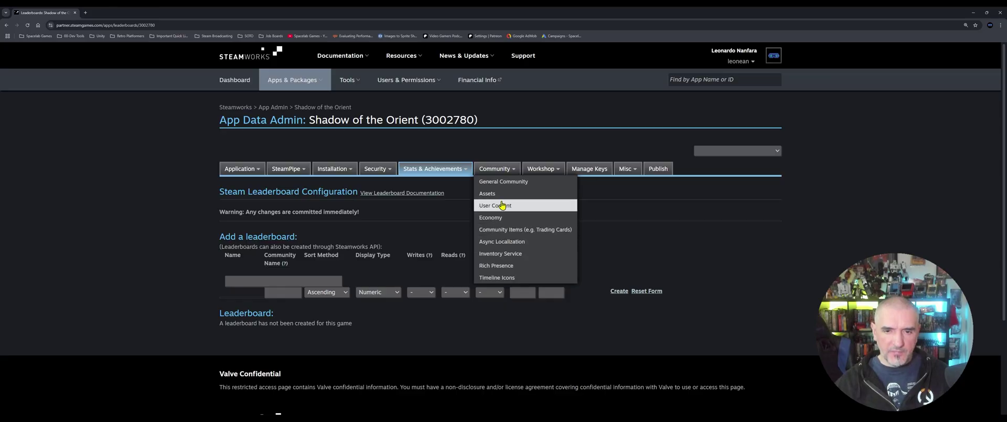
{"action": "left_click", "coordinate": [503, 181]}
{"action": "scroll", "coordinate": [447, 243], "scroll_direction": "down", "scroll_amount": 2}
{"action": "scroll", "coordinate": [446, 243], "scroll_direction": "down", "scroll_amount": 2}
{"action": "scroll", "coordinate": [447, 243], "scroll_direction": "up", "scroll_amount": 4}
Open the community assets page and review the community icon and avatar sections.
{"action": "mouse_move", "coordinate": [496, 139]}
{"action": "left_click", "coordinate": [521, 170]}
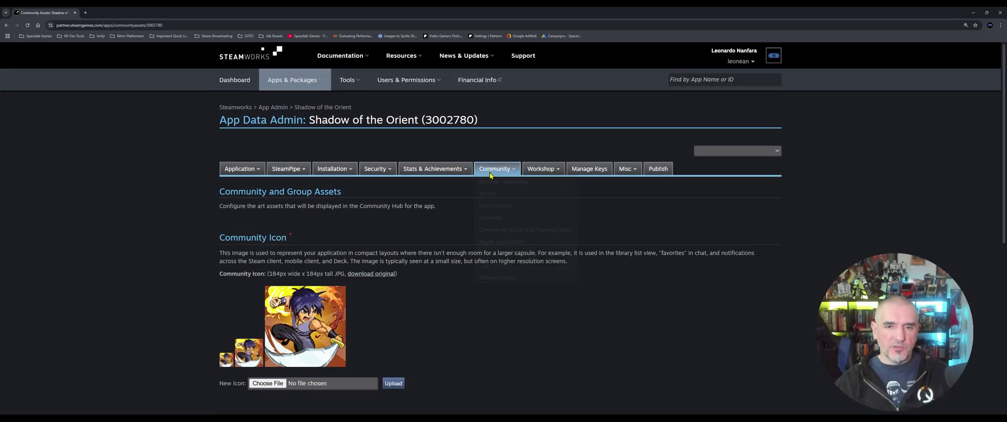
{"action": "scroll", "coordinate": [438, 278], "scroll_direction": "down", "scroll_amount": 2}
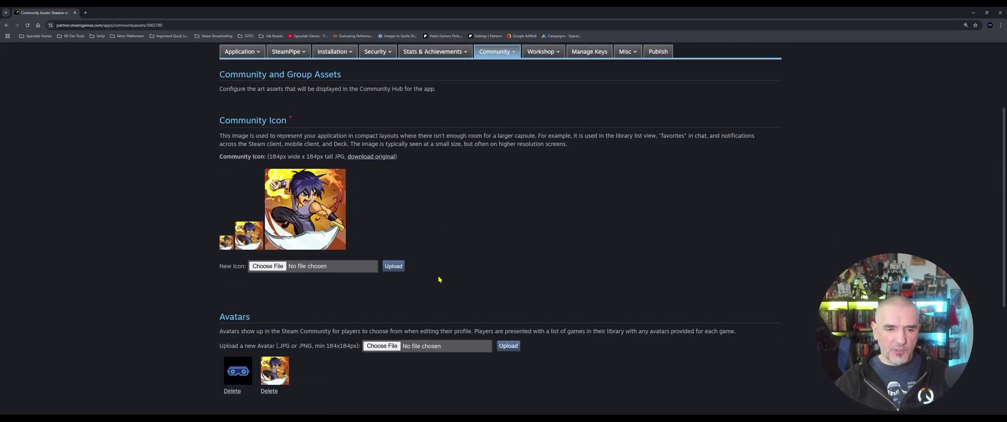
{"action": "scroll", "coordinate": [439, 279], "scroll_direction": "down", "scroll_amount": 2}
{"action": "scroll", "coordinate": [411, 277], "scroll_direction": "up", "scroll_amount": 3}
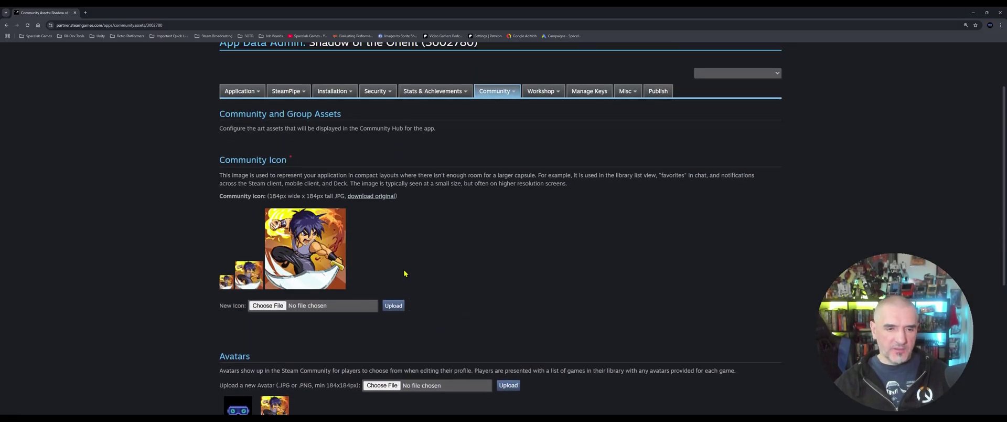
Look over the uploaded avatars and the community icon previews on the community assets page.
{"action": "scroll", "coordinate": [405, 274], "scroll_direction": "down", "scroll_amount": 2}
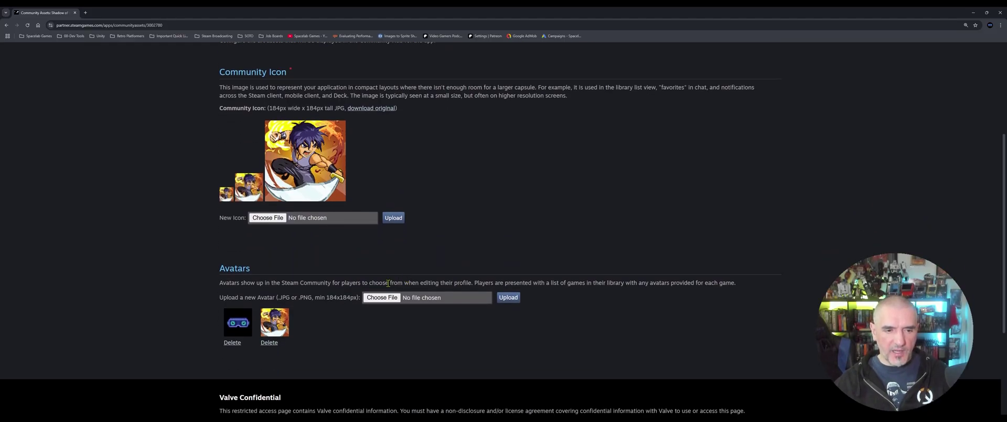
{"action": "scroll", "coordinate": [296, 294], "scroll_direction": "up", "scroll_amount": 2}
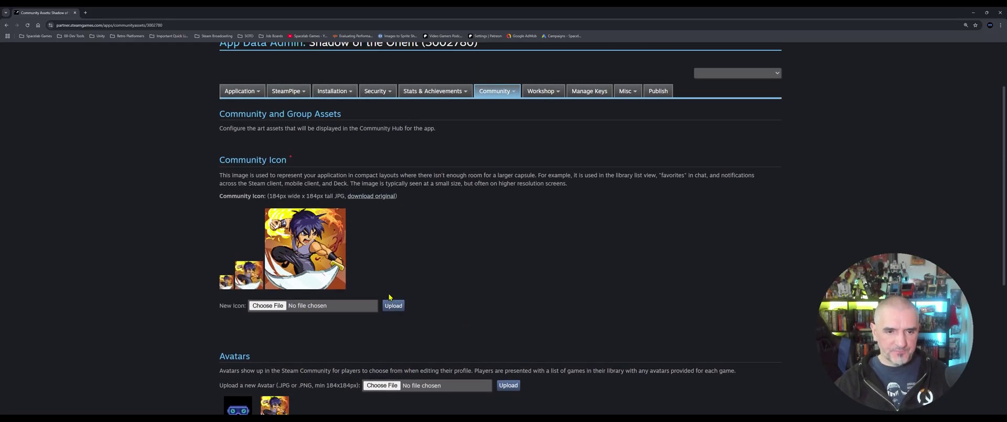
{"action": "scroll", "coordinate": [395, 305], "scroll_direction": "up", "scroll_amount": 1}
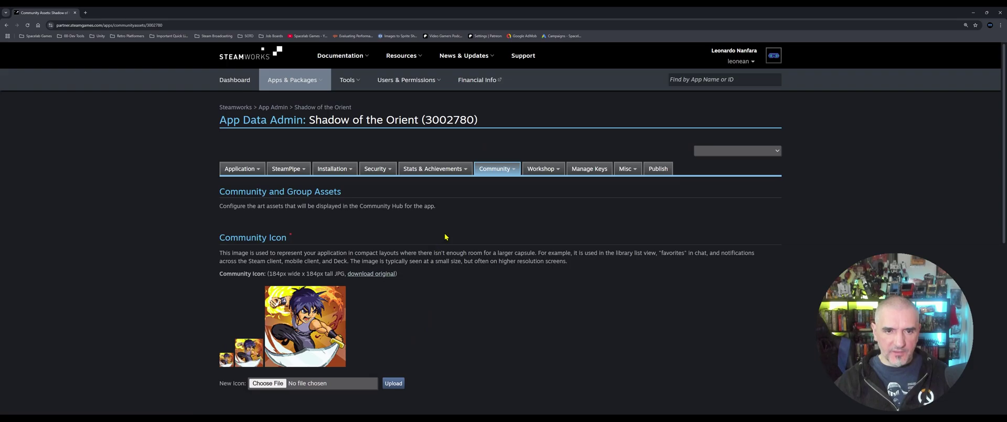
Open the game's Steam Economy settings page and look through its API levels, inventory logo, web checkout and error log sections.
{"action": "mouse_move", "coordinate": [502, 170]}
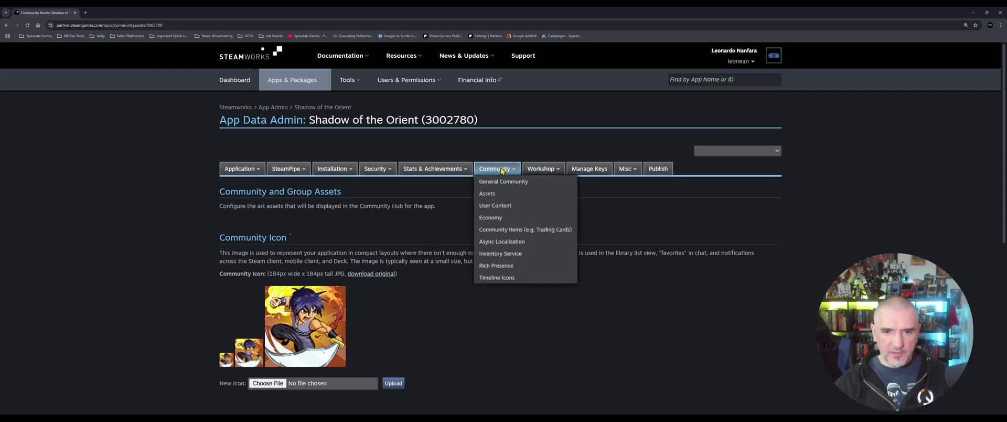
{"action": "left_click", "coordinate": [501, 217]}
{"action": "scroll", "coordinate": [477, 236], "scroll_direction": "down", "scroll_amount": 5}
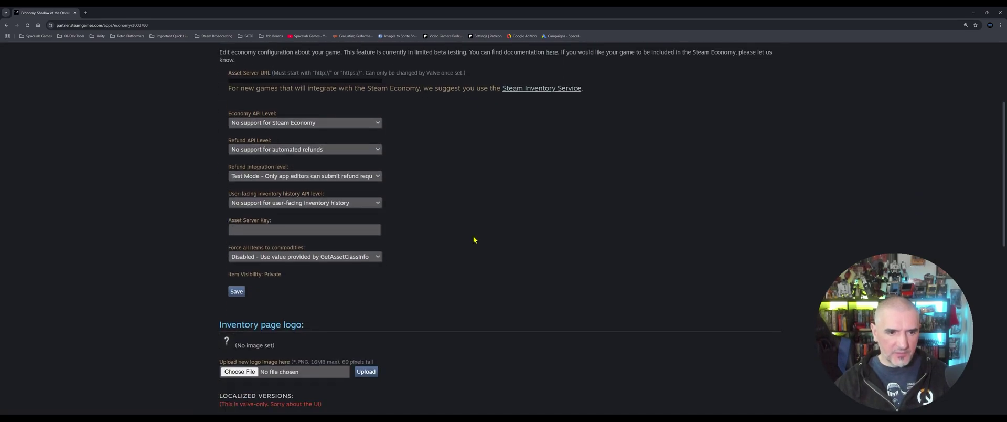
{"action": "scroll", "coordinate": [459, 242], "scroll_direction": "down", "scroll_amount": 3}
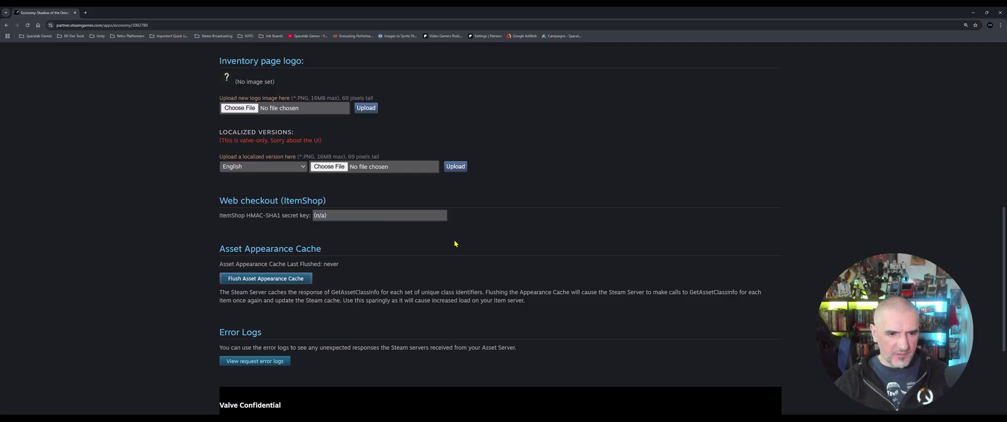
{"action": "scroll", "coordinate": [455, 243], "scroll_direction": "up", "scroll_amount": 8}
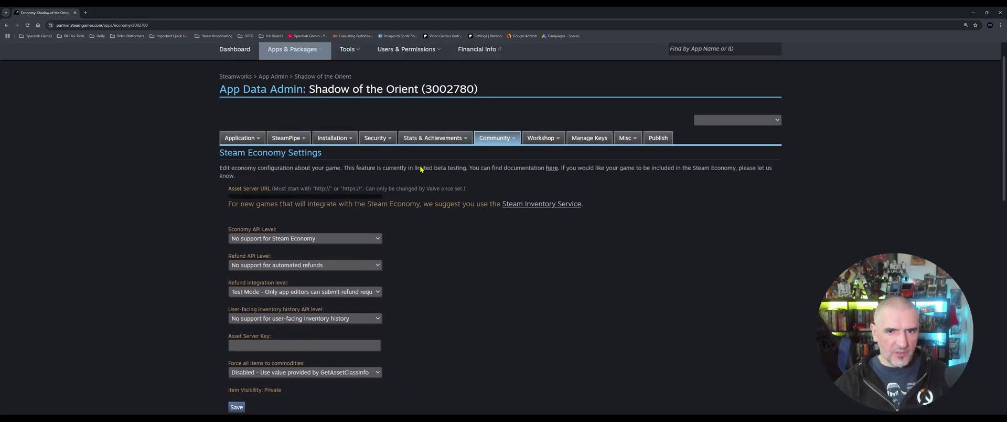
Open the application's Steam Cloud settings page and look through its options.
{"action": "mouse_move", "coordinate": [507, 141]}
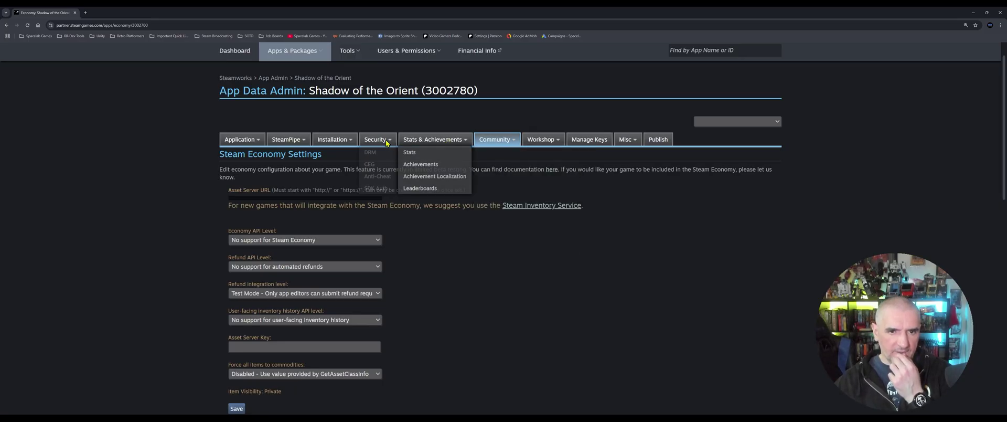
{"action": "mouse_move", "coordinate": [350, 147]}
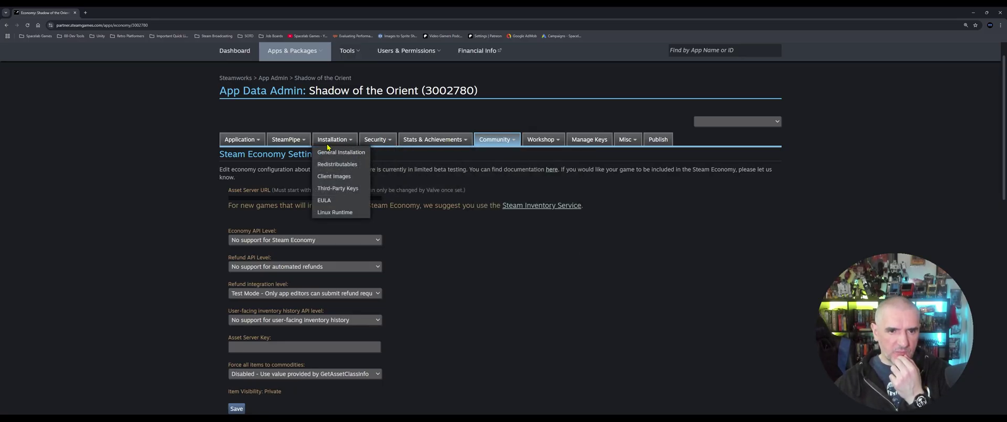
{"action": "mouse_move", "coordinate": [249, 145]}
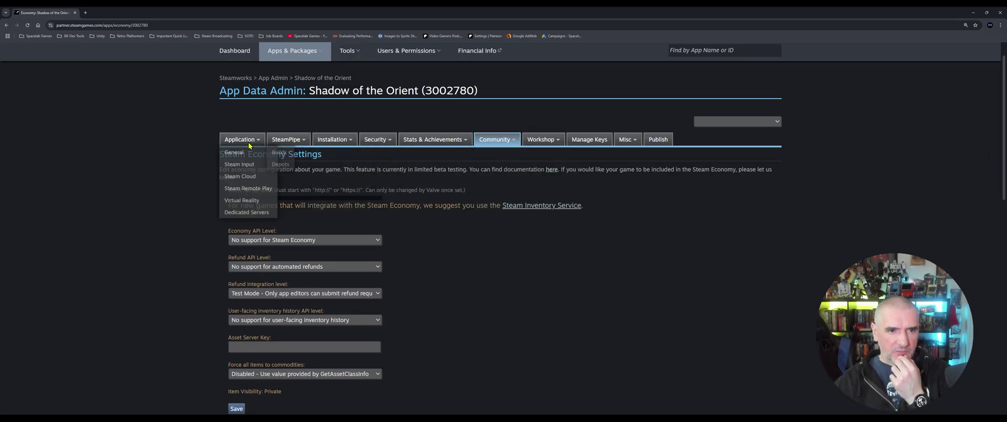
{"action": "left_click", "coordinate": [240, 176]}
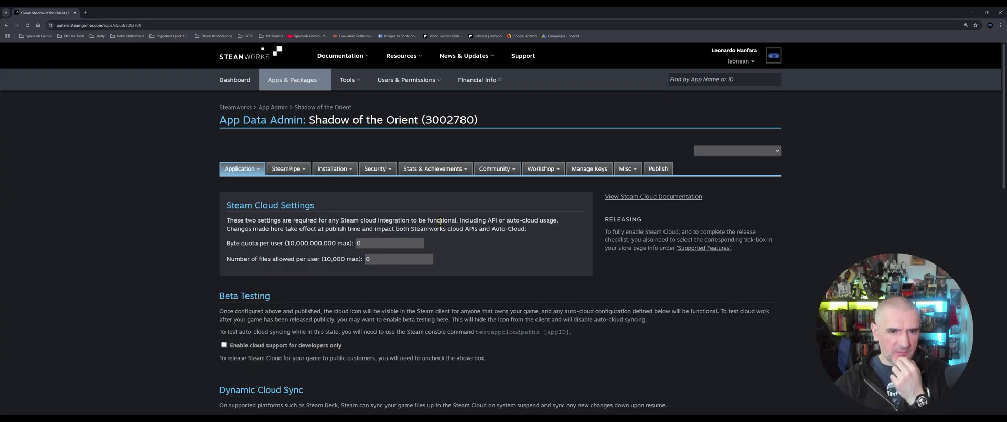
{"action": "scroll", "coordinate": [441, 221], "scroll_direction": "down", "scroll_amount": 3}
{"action": "scroll", "coordinate": [440, 221], "scroll_direction": "up", "scroll_amount": 3}
Open the community's User Content settings page and review the guide, artwork and file tag options.
{"action": "mouse_move", "coordinate": [275, 173]}
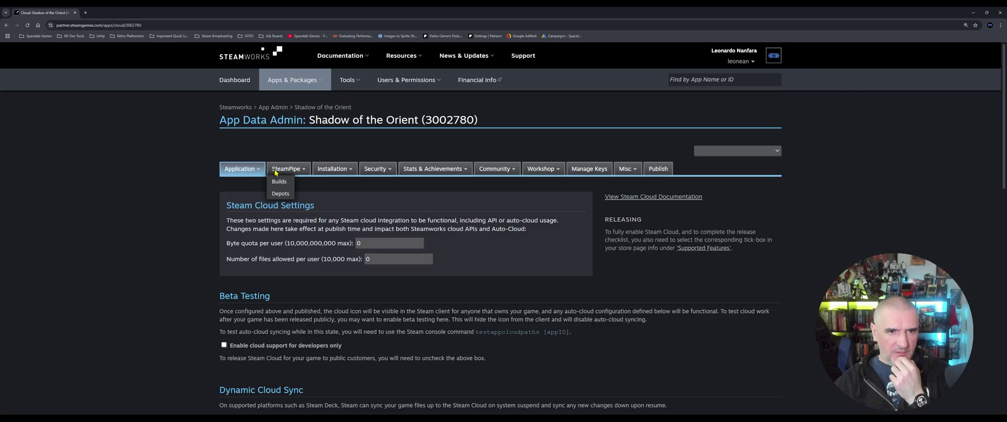
{"action": "mouse_move", "coordinate": [346, 81]}
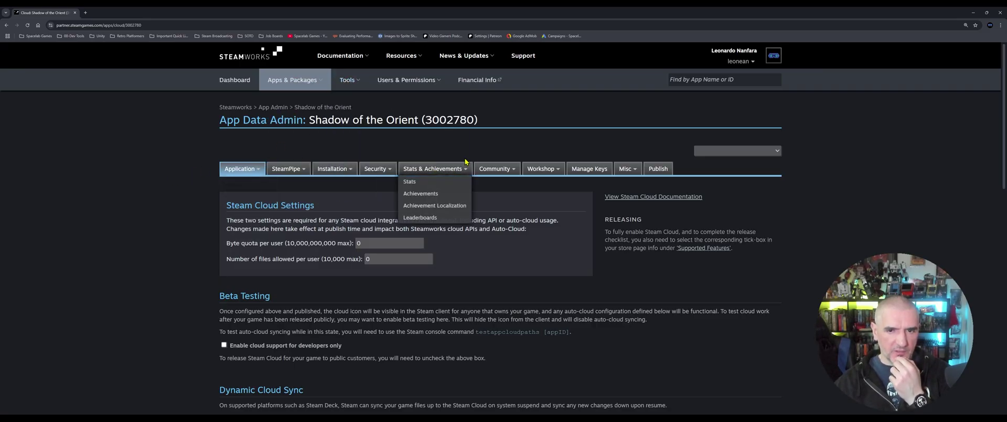
{"action": "mouse_move", "coordinate": [500, 171]}
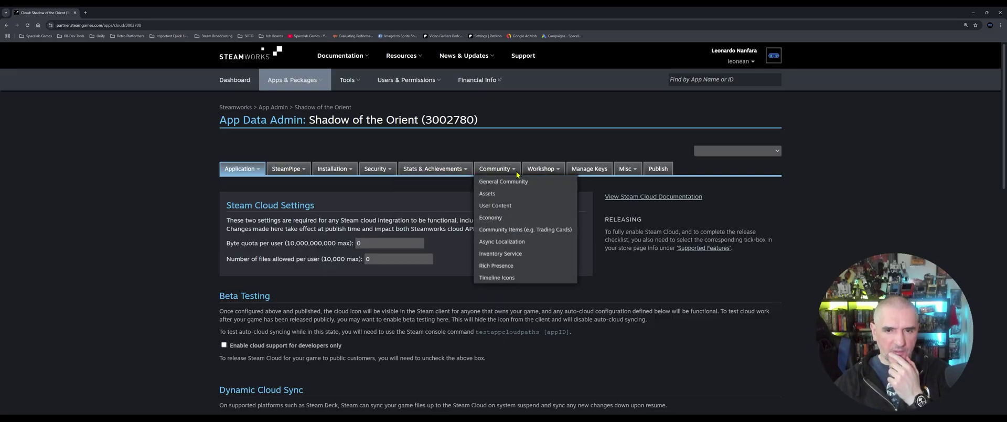
{"action": "mouse_move", "coordinate": [531, 173]}
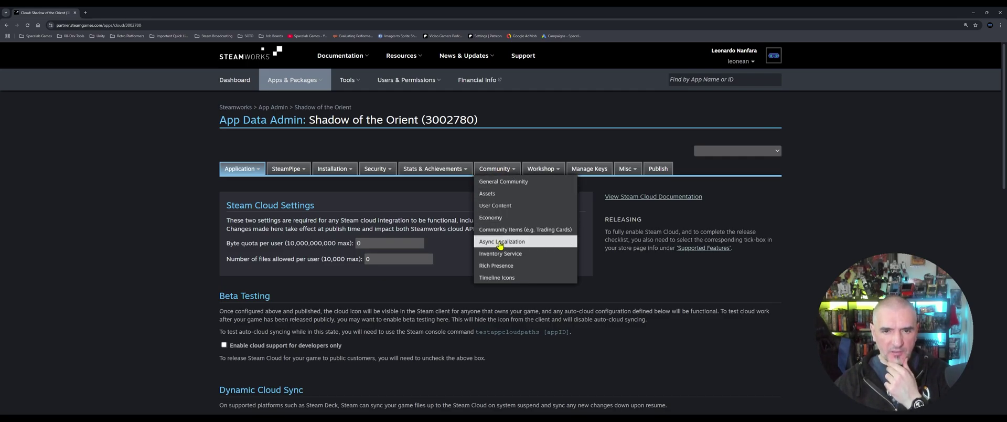
{"action": "left_click", "coordinate": [499, 210]}
{"action": "scroll", "coordinate": [505, 227], "scroll_direction": "down", "scroll_amount": 3}
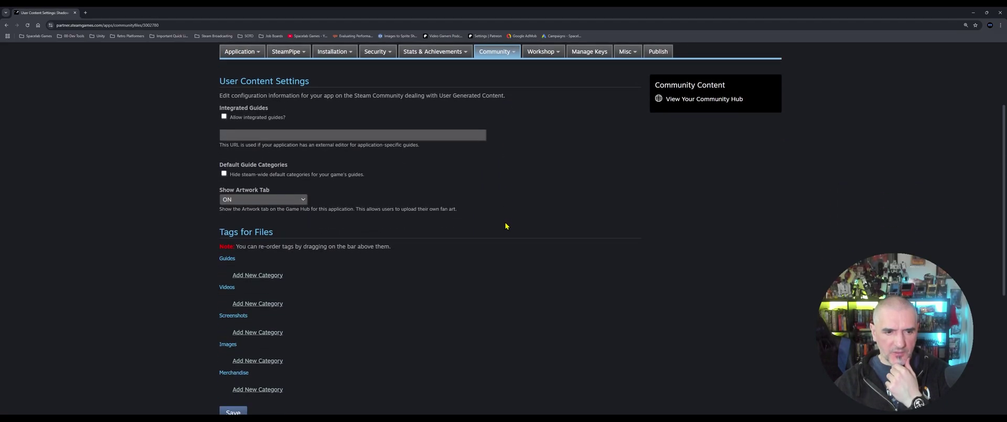
{"action": "scroll", "coordinate": [505, 228], "scroll_direction": "up", "scroll_amount": 3}
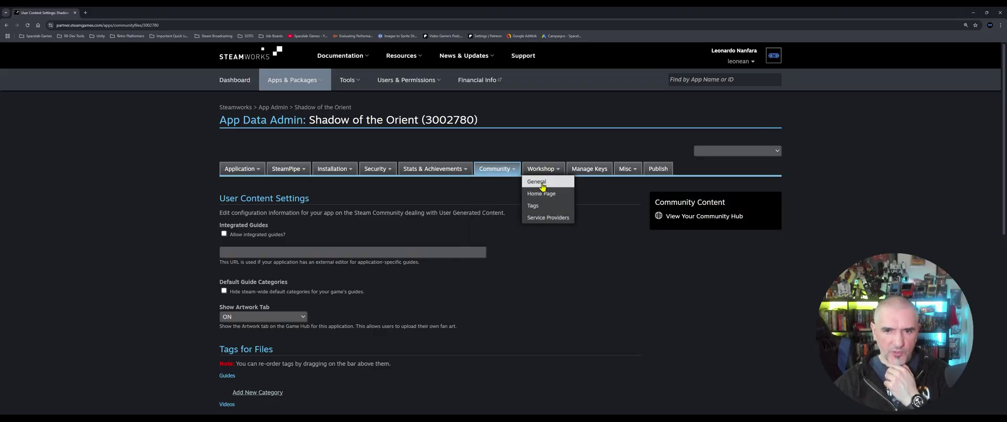
Open the general Steam Workshop configuration page and review its required information and visibility options.
{"action": "left_click", "coordinate": [538, 181]}
{"action": "scroll", "coordinate": [525, 216], "scroll_direction": "down", "scroll_amount": 5}
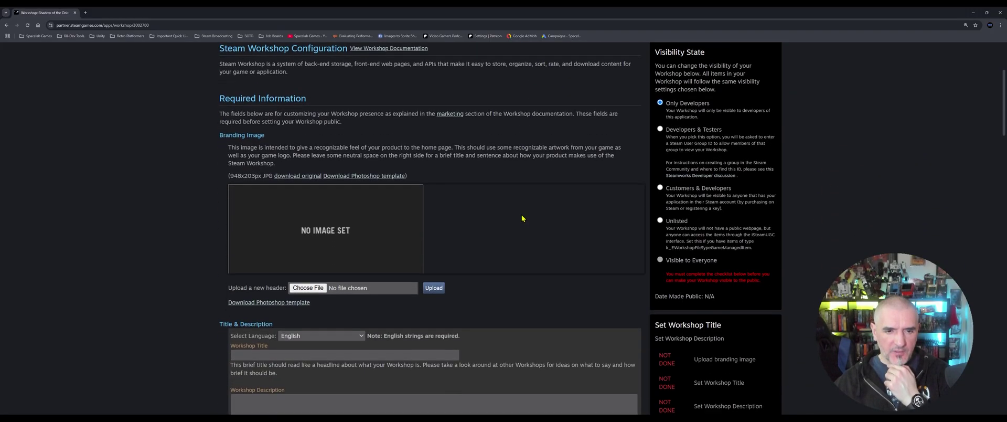
{"action": "scroll", "coordinate": [520, 216], "scroll_direction": "up", "scroll_amount": 5}
{"action": "mouse_move", "coordinate": [538, 170]}
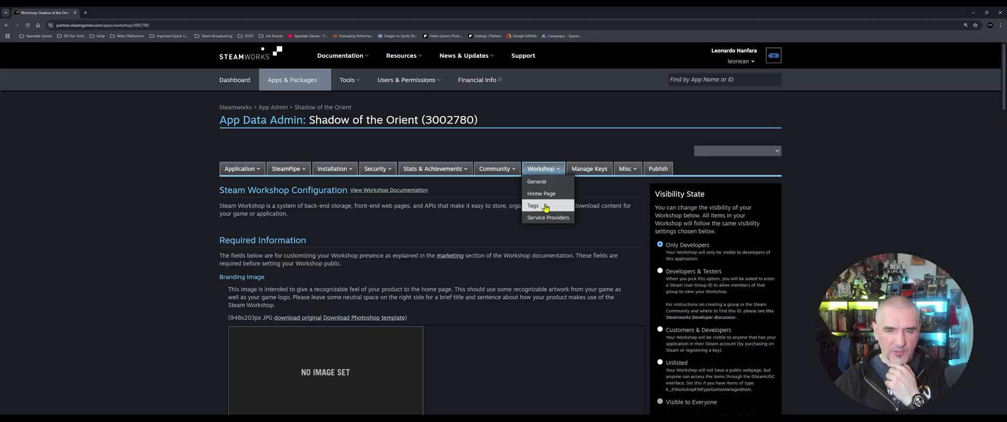
{"action": "left_click", "coordinate": [552, 183]}
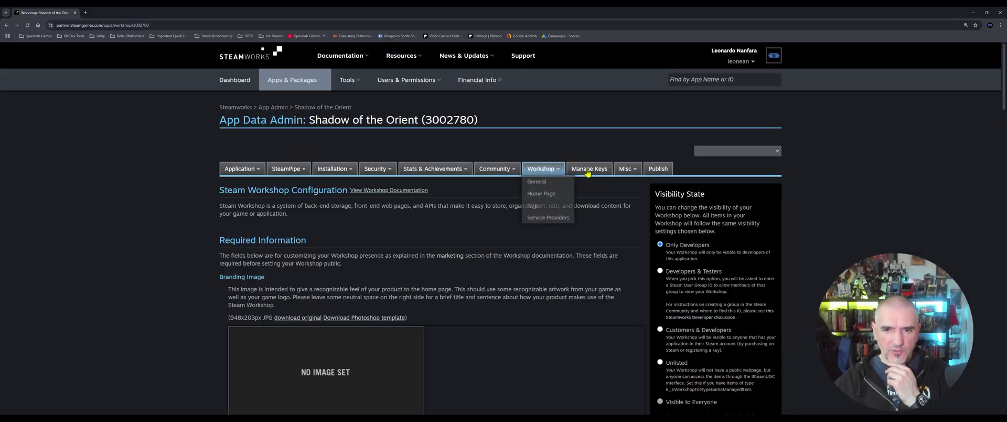
Open the game's key management page and review the key statistics and the key types available for request.
{"action": "left_click", "coordinate": [590, 171]}
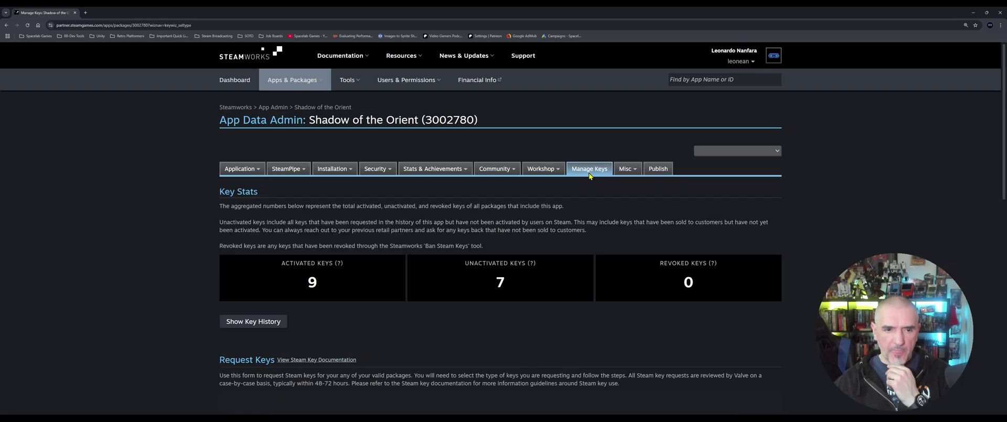
{"action": "scroll", "coordinate": [404, 218], "scroll_direction": "down", "scroll_amount": 7}
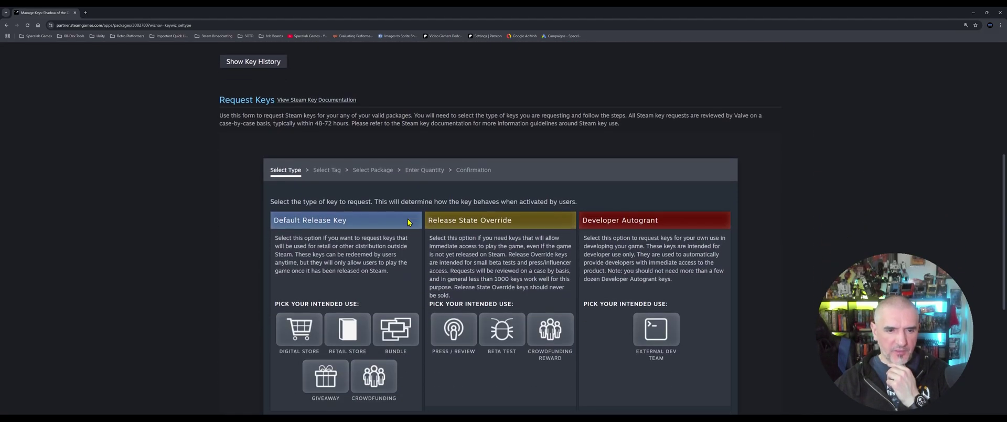
{"action": "scroll", "coordinate": [410, 227], "scroll_direction": "up", "scroll_amount": 2}
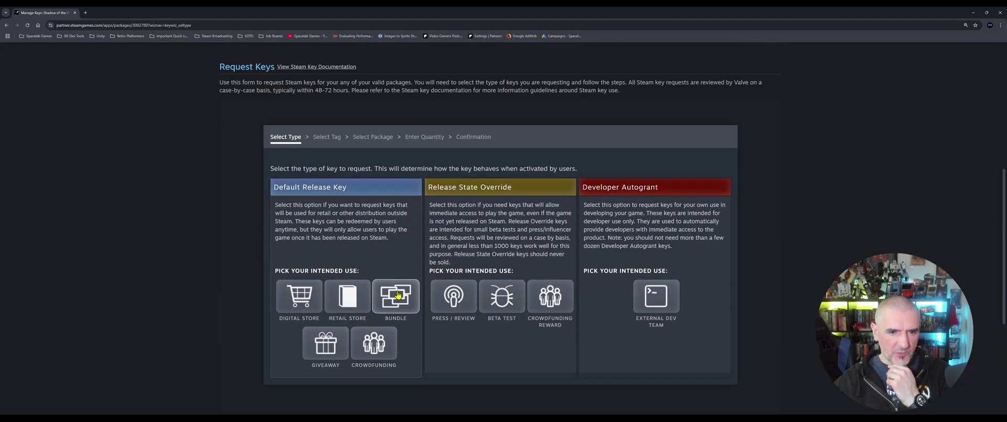
{"action": "scroll", "coordinate": [471, 285], "scroll_direction": "up", "scroll_amount": 2}
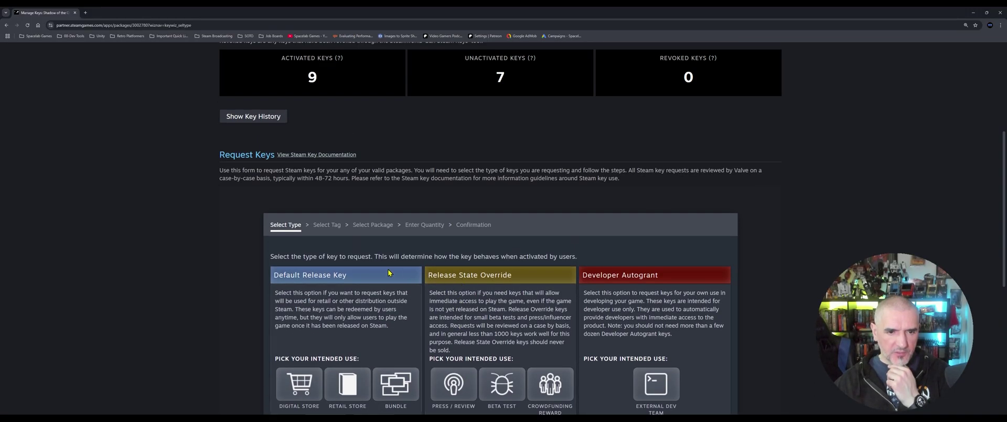
{"action": "scroll", "coordinate": [388, 272], "scroll_direction": "down", "scroll_amount": 2}
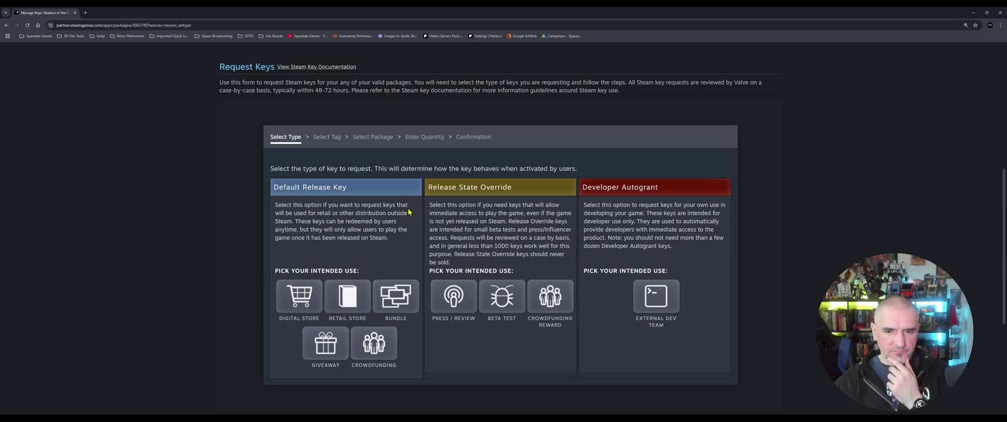
{"action": "scroll", "coordinate": [403, 210], "scroll_direction": "up", "scroll_amount": 1}
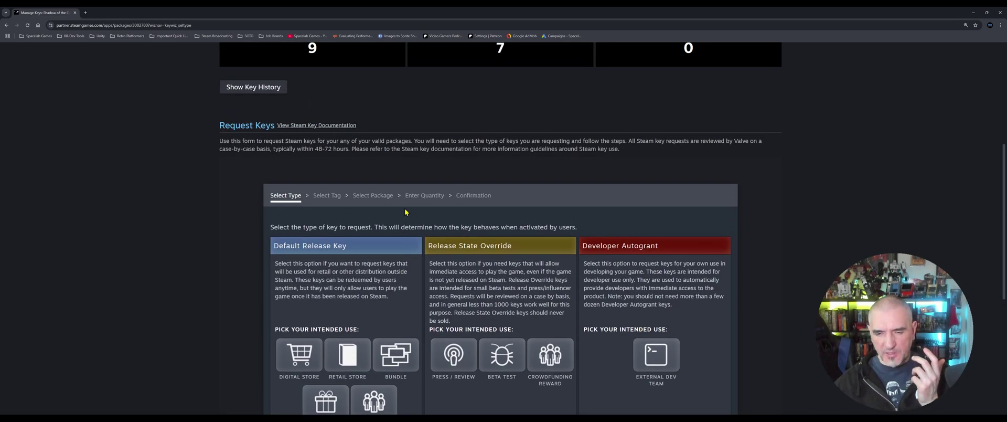
{"action": "scroll", "coordinate": [408, 214], "scroll_direction": "up", "scroll_amount": 2}
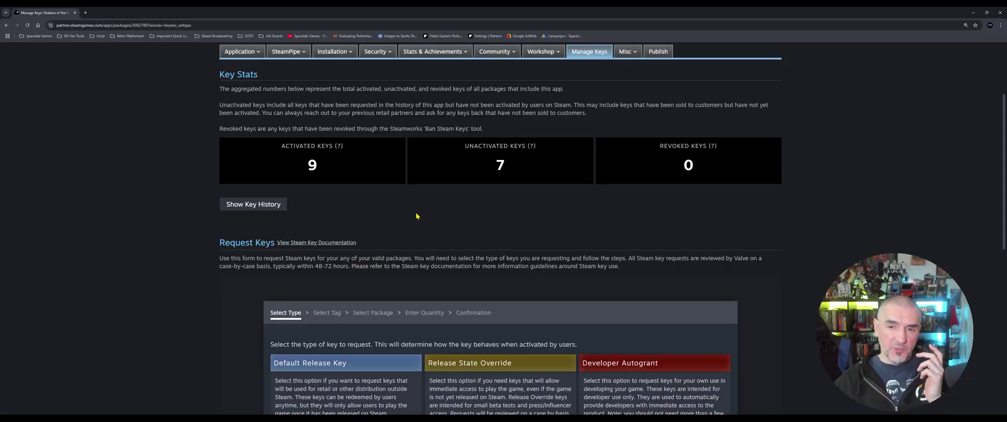
{"action": "scroll", "coordinate": [417, 216], "scroll_direction": "up", "scroll_amount": 1}
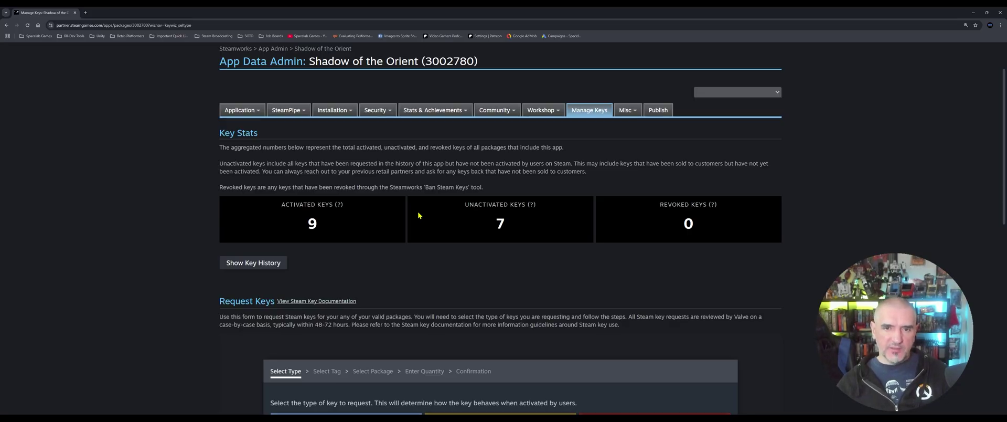
{"action": "scroll", "coordinate": [401, 206], "scroll_direction": "up", "scroll_amount": 2}
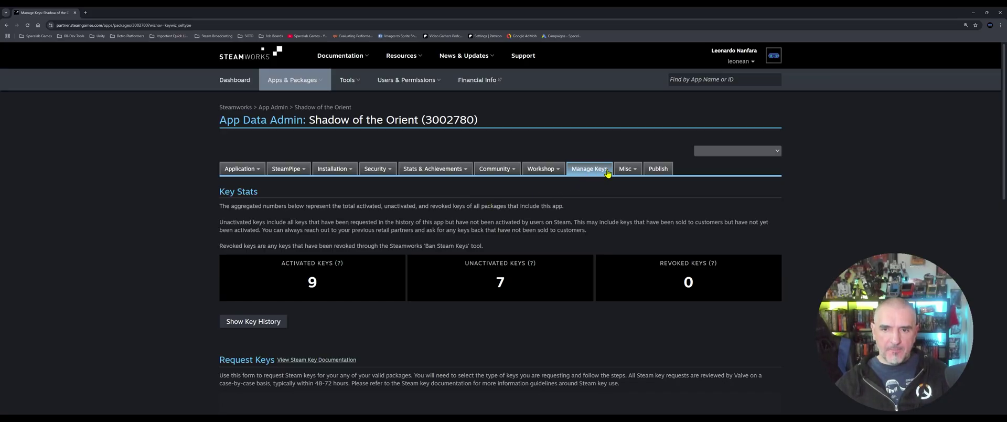
Open the game's publishing page and review the options for viewing, reverting and publishing changes.
{"action": "mouse_move", "coordinate": [627, 171]}
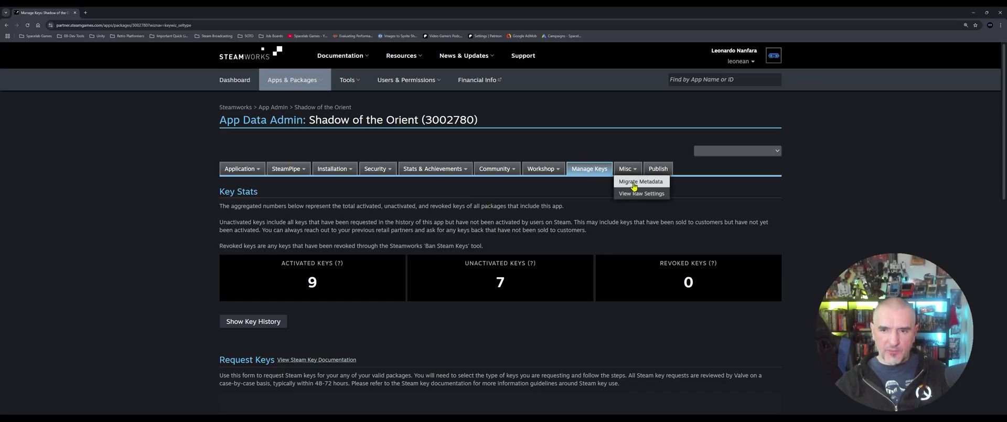
{"action": "left_click", "coordinate": [657, 169]}
{"action": "scroll", "coordinate": [398, 223], "scroll_direction": "down", "scroll_amount": 2}
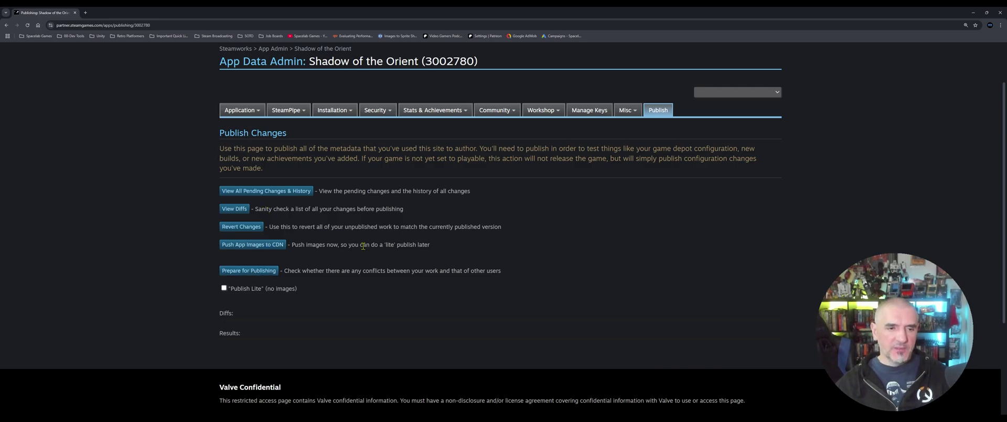
{"action": "scroll", "coordinate": [363, 245], "scroll_direction": "up", "scroll_amount": 2}
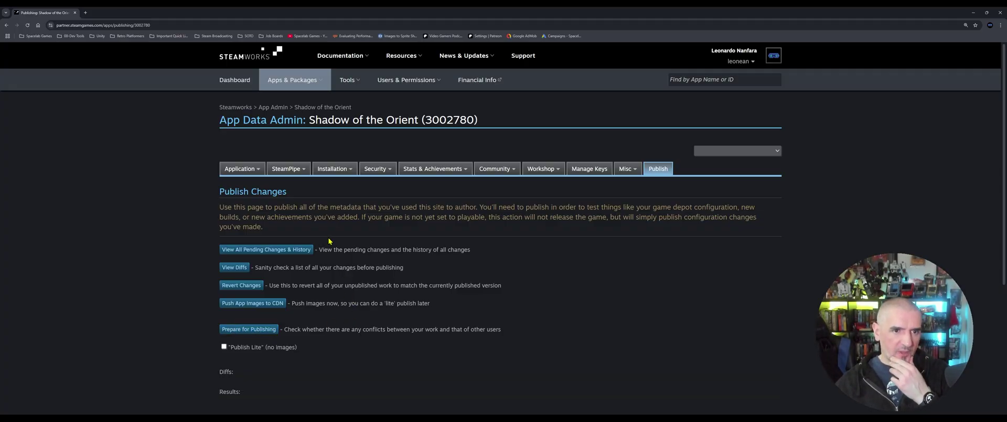
{"action": "mouse_move", "coordinate": [355, 79]}
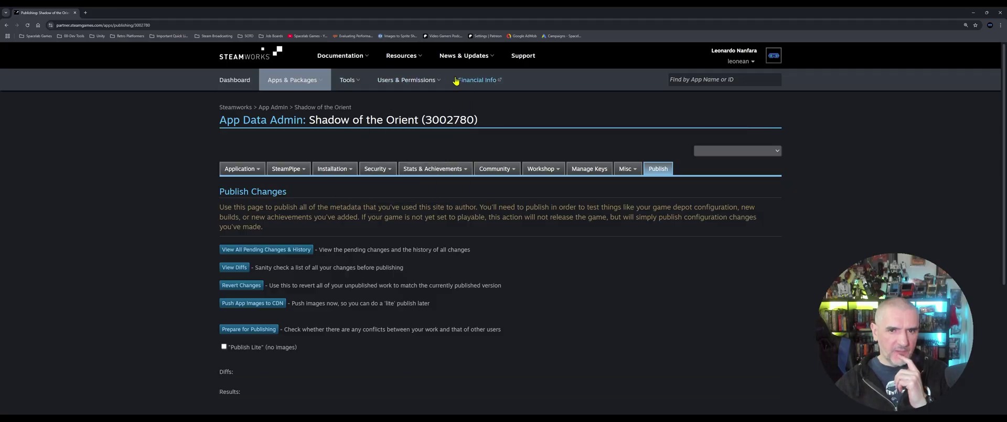
{"action": "mouse_move", "coordinate": [320, 83]}
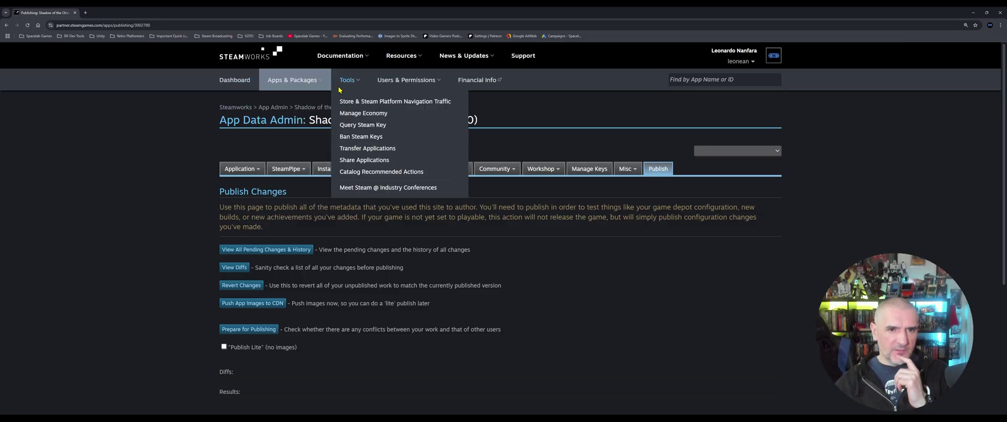
{"action": "mouse_move", "coordinate": [236, 171]}
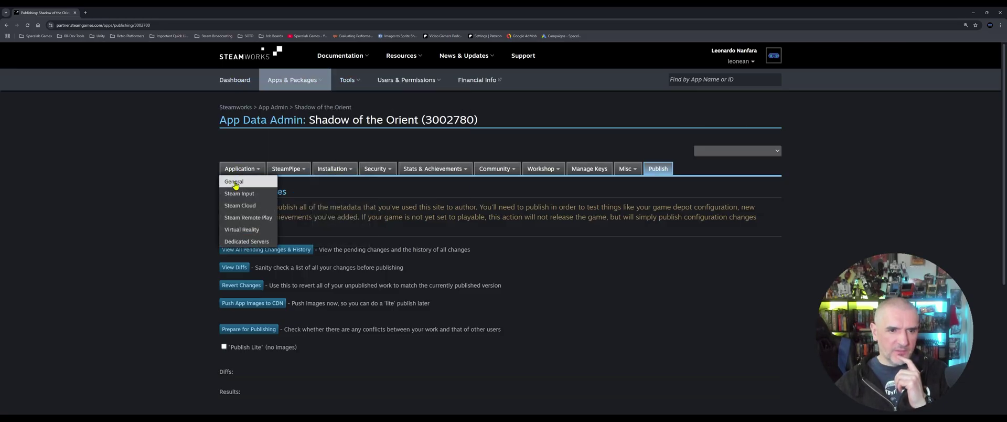
Open the Steam Workshop home page customization settings and review the curated item, featured spot and special events options.
{"action": "mouse_move", "coordinate": [332, 170]}
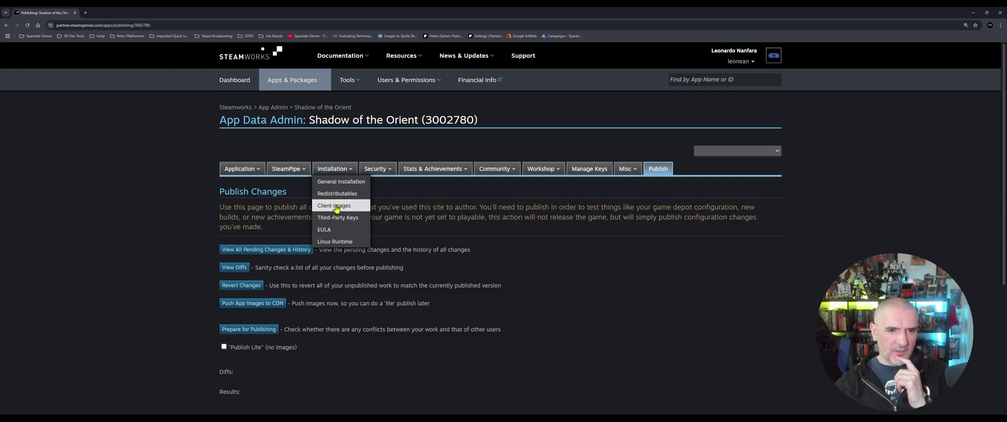
{"action": "mouse_move", "coordinate": [379, 170]}
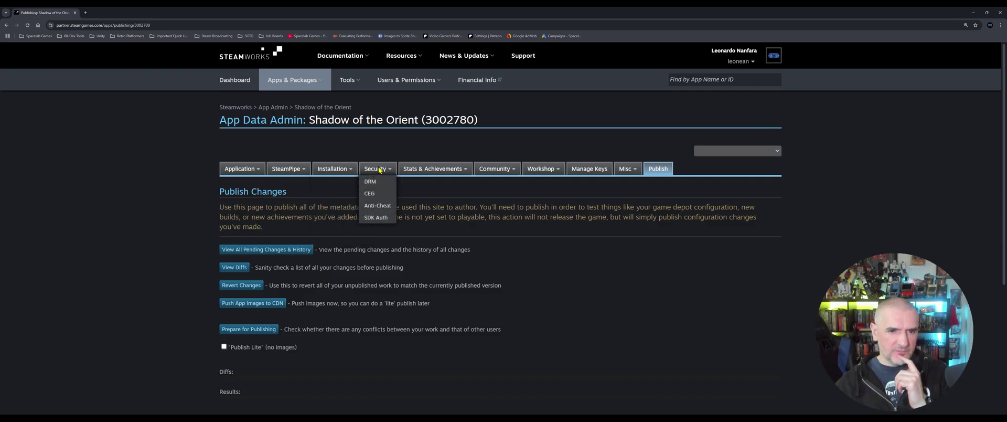
{"action": "mouse_move", "coordinate": [505, 169]}
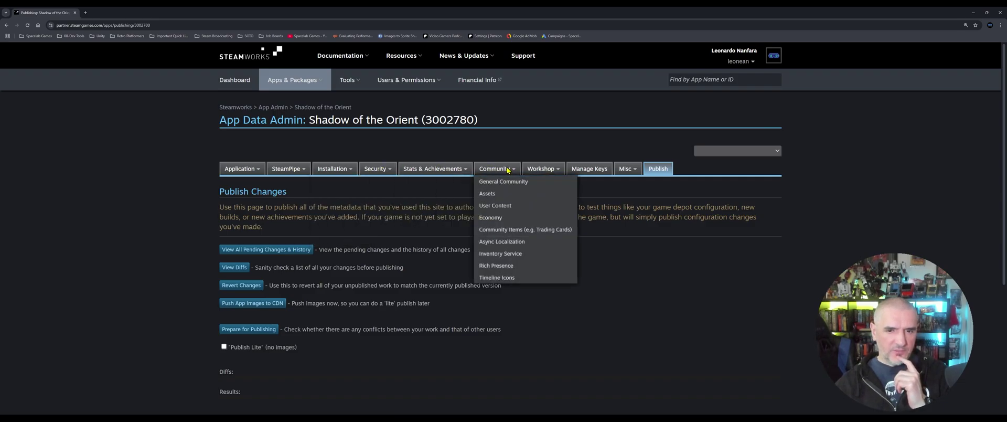
{"action": "mouse_move", "coordinate": [549, 168]}
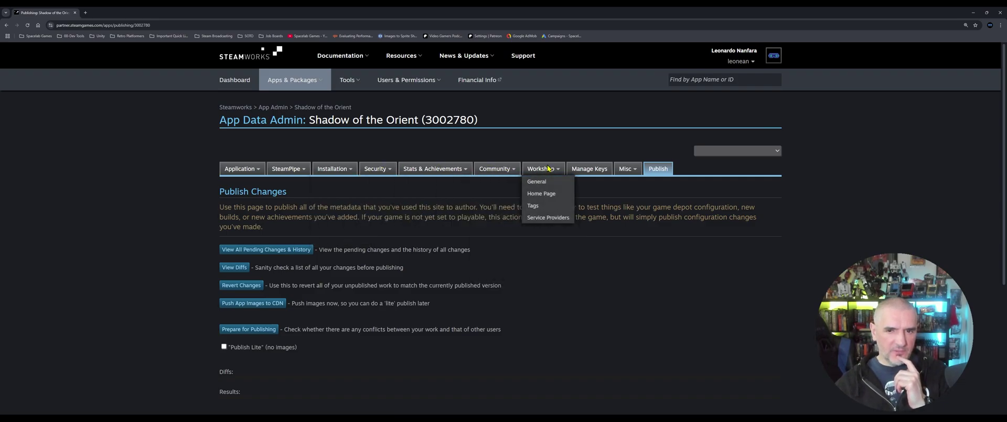
{"action": "left_click", "coordinate": [543, 194]}
{"action": "scroll", "coordinate": [465, 216], "scroll_direction": "down", "scroll_amount": 10}
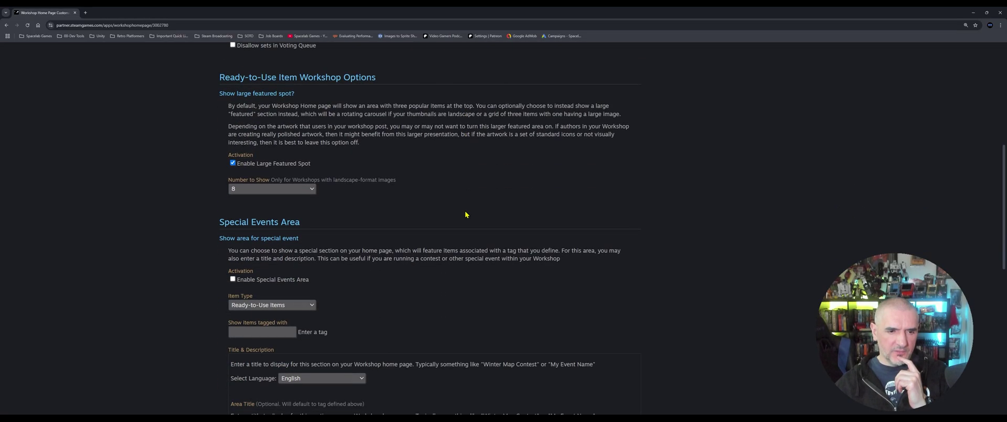
{"action": "scroll", "coordinate": [464, 215], "scroll_direction": "up", "scroll_amount": 10}
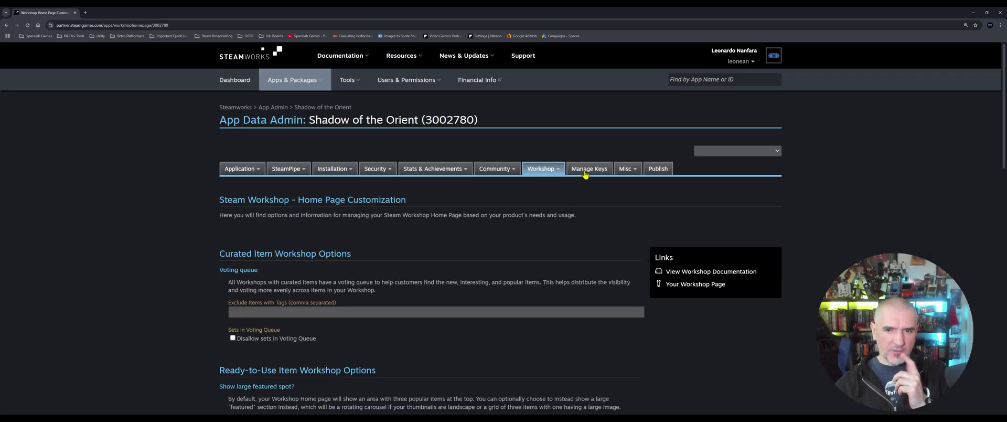
Open the Steamworks metadata migration page and review its options for copying metadata to another version of the game.
{"action": "mouse_move", "coordinate": [625, 168]}
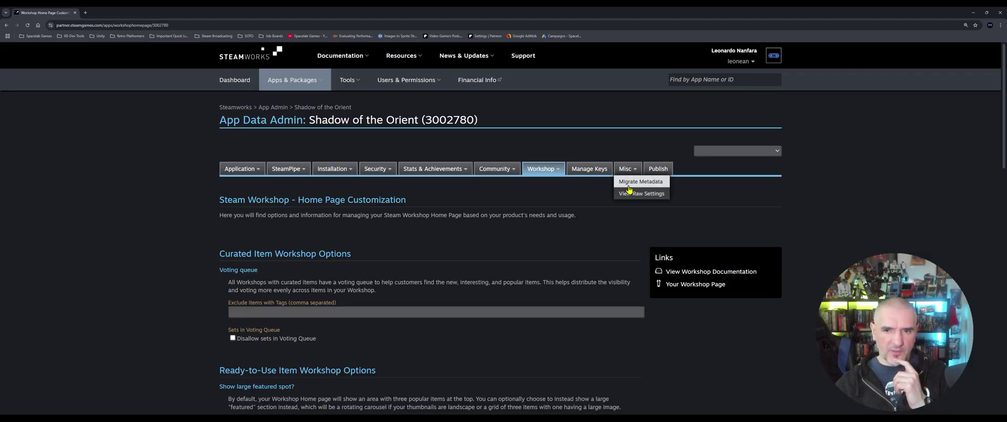
{"action": "left_click", "coordinate": [629, 183]}
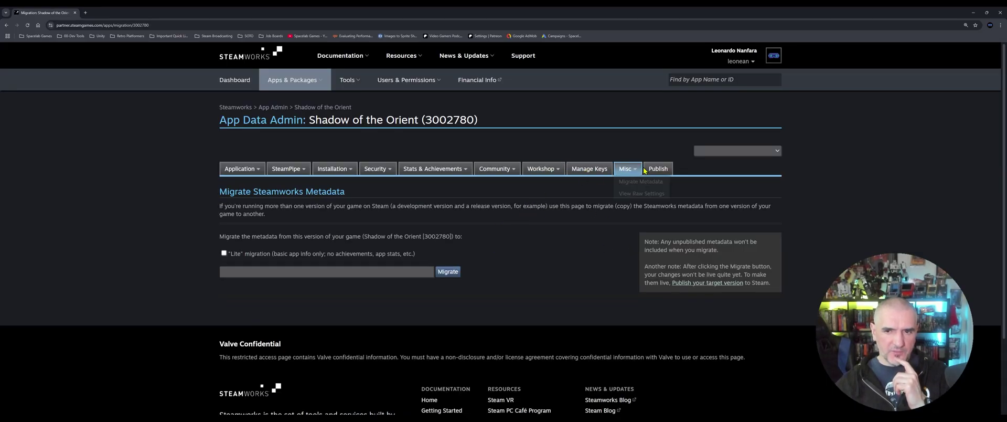
{"action": "mouse_move", "coordinate": [494, 169]}
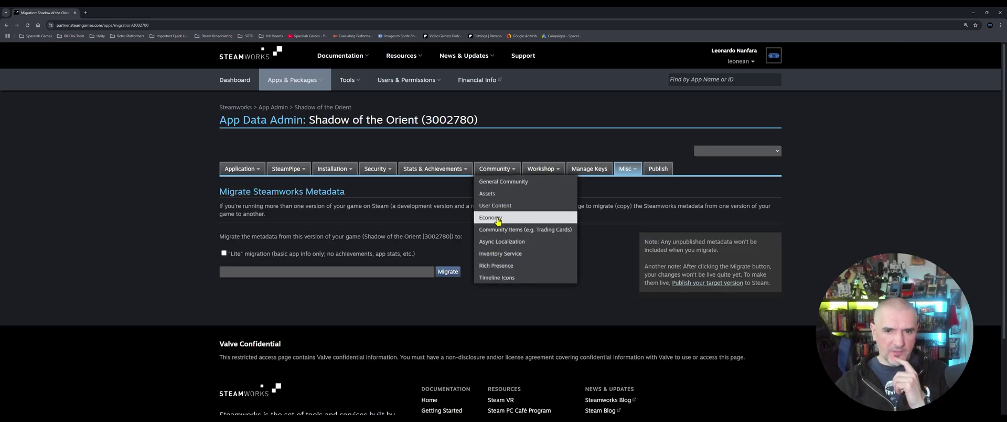
{"action": "mouse_move", "coordinate": [440, 171]}
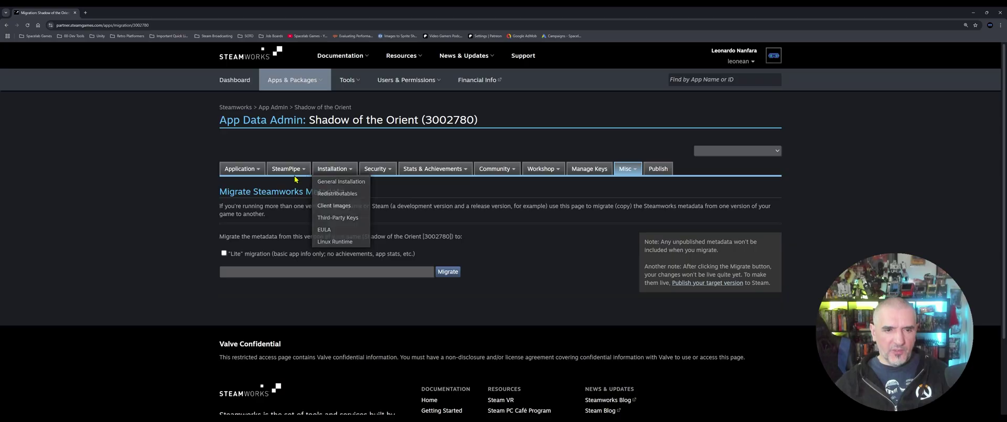
{"action": "mouse_move", "coordinate": [304, 174]}
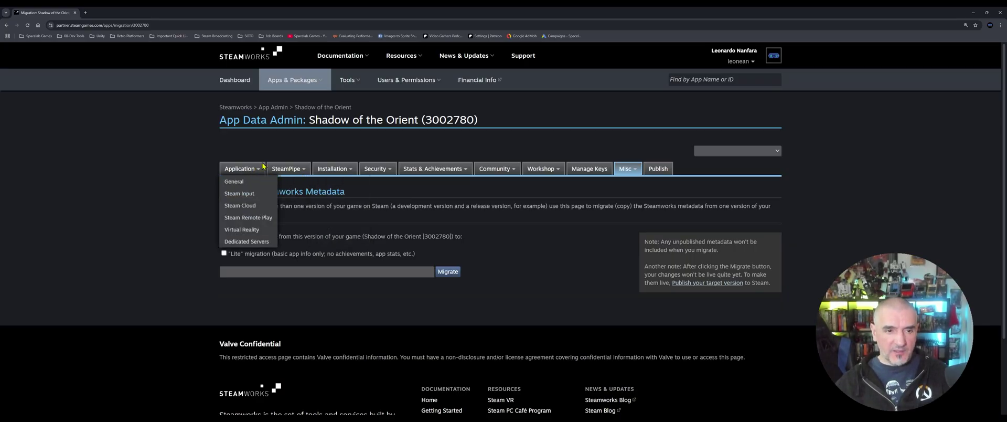
Go to the list of all applications and open the store admin page for Shadow of the Orient.
{"action": "mouse_move", "coordinate": [291, 76]}
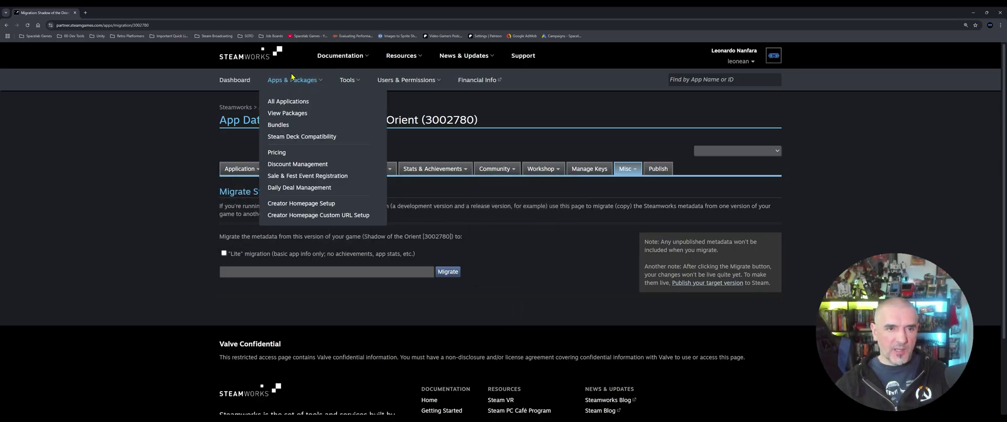
{"action": "left_click", "coordinate": [287, 102]}
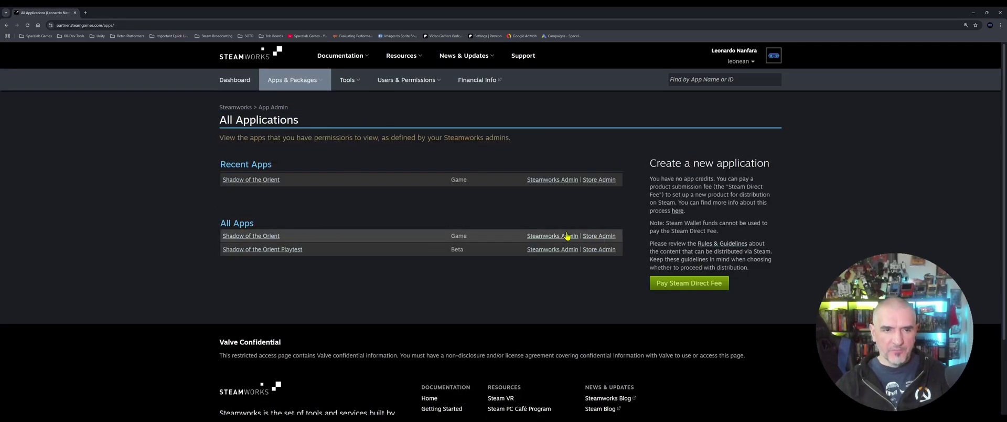
{"action": "mouse_move", "coordinate": [300, 83]}
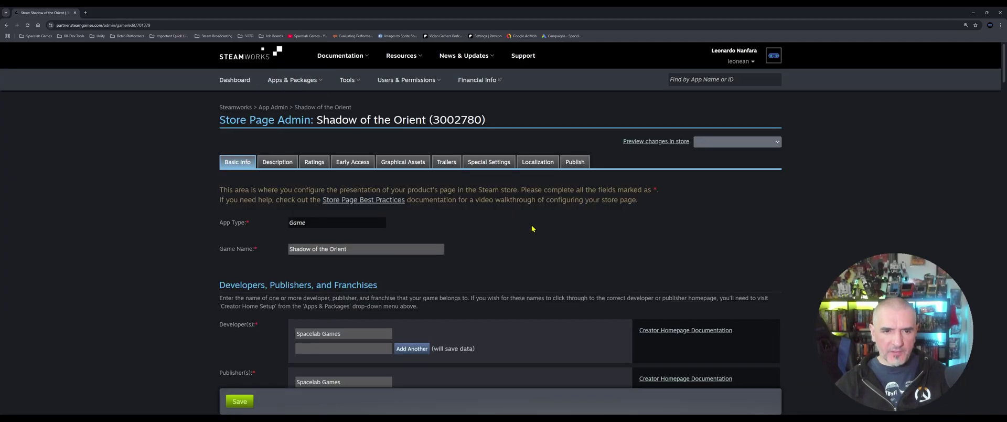
Review the store page's basic info, including the game name, developers, publishers, external links and social media links.
{"action": "scroll", "coordinate": [512, 228], "scroll_direction": "down", "scroll_amount": 6}
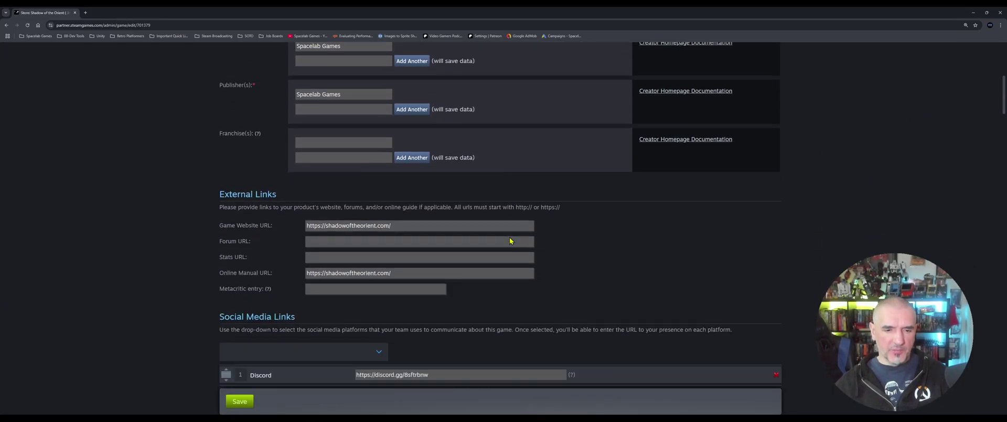
{"action": "scroll", "coordinate": [510, 236], "scroll_direction": "down", "scroll_amount": 2}
{"action": "scroll", "coordinate": [471, 230], "scroll_direction": "up", "scroll_amount": 6}
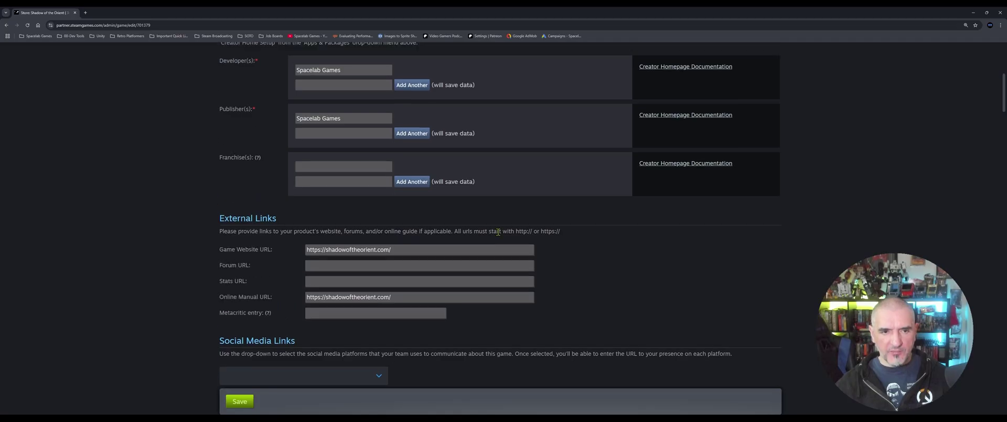
{"action": "scroll", "coordinate": [430, 220], "scroll_direction": "up", "scroll_amount": 1}
{"action": "scroll", "coordinate": [417, 213], "scroll_direction": "up", "scroll_amount": 2}
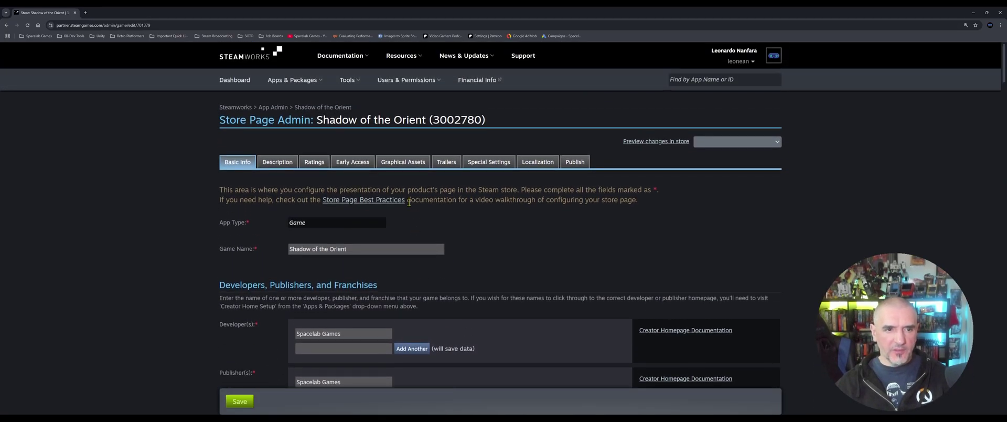
{"action": "scroll", "coordinate": [310, 215], "scroll_direction": "down", "scroll_amount": 6}
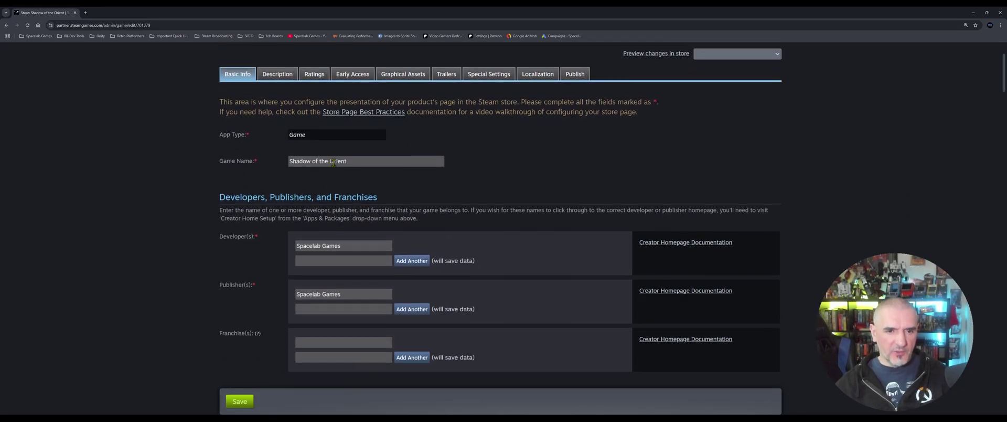
{"action": "scroll", "coordinate": [336, 218], "scroll_direction": "up", "scroll_amount": 6}
Open the store page's description section and review the About This Game text.
{"action": "left_click", "coordinate": [277, 152]}
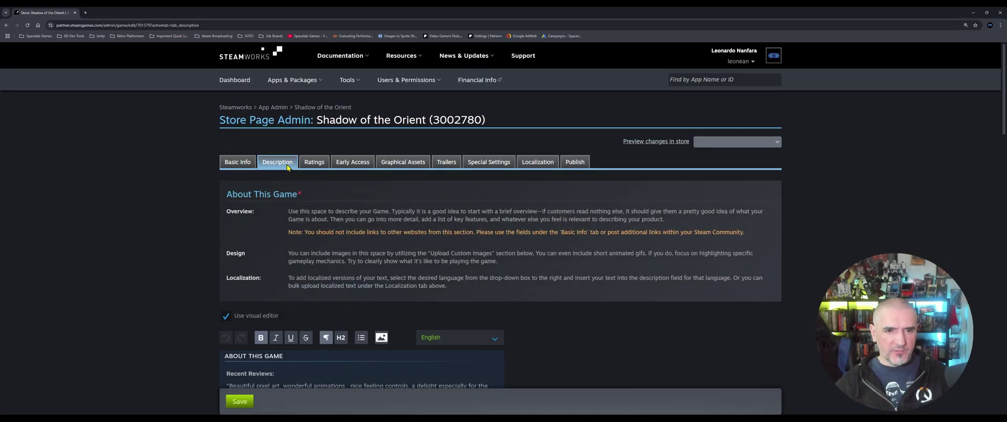
{"action": "scroll", "coordinate": [404, 255], "scroll_direction": "down", "scroll_amount": 4}
{"action": "scroll", "coordinate": [404, 254], "scroll_direction": "down", "scroll_amount": 2}
{"action": "scroll", "coordinate": [321, 190], "scroll_direction": "up", "scroll_amount": 6}
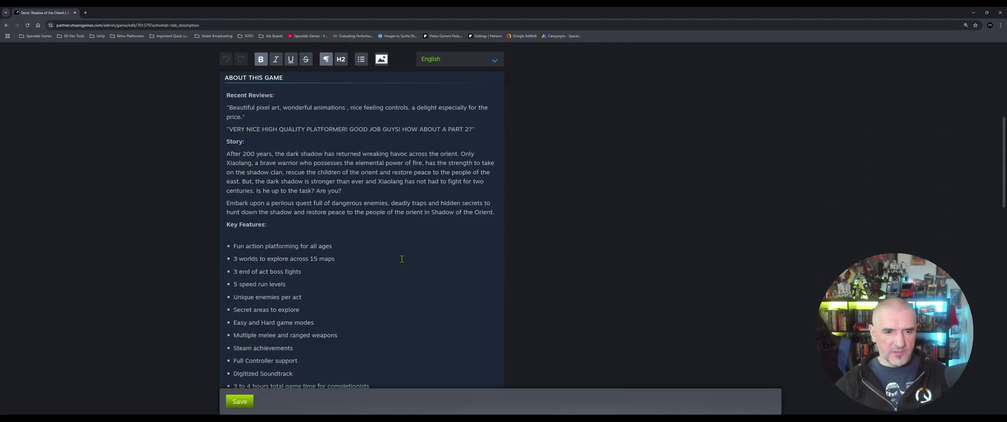
Open the store page's ratings section and review the official rating agencies, briefly enabling and disabling the ESRB entry.
{"action": "left_click", "coordinate": [314, 162]}
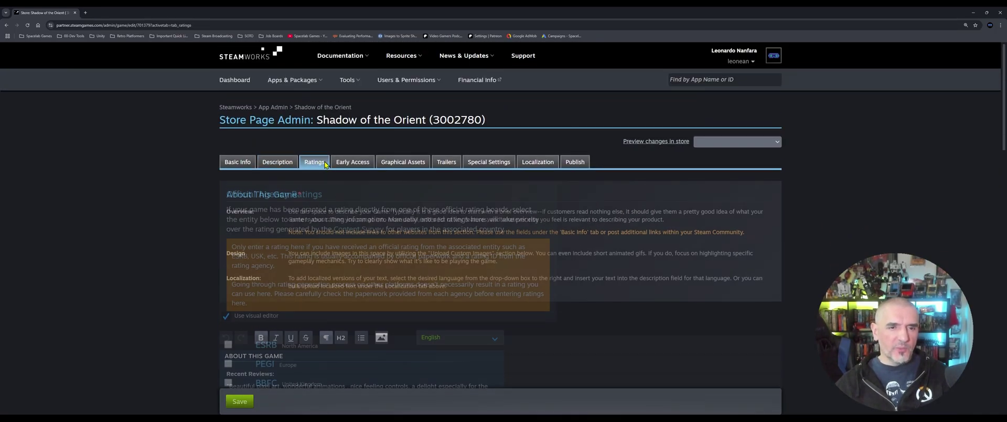
{"action": "scroll", "coordinate": [415, 215], "scroll_direction": "down", "scroll_amount": 1}
{"action": "scroll", "coordinate": [415, 215], "scroll_direction": "down", "scroll_amount": 3}
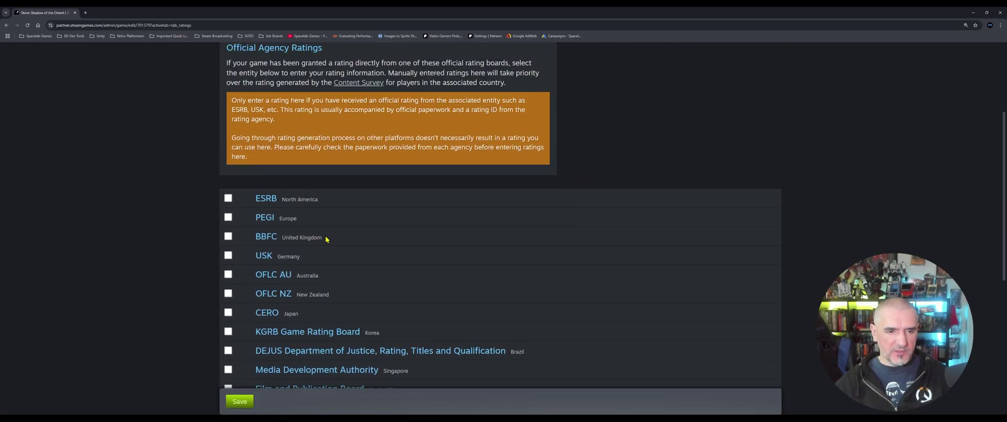
{"action": "scroll", "coordinate": [328, 237], "scroll_direction": "up", "scroll_amount": 4}
{"action": "scroll", "coordinate": [334, 236], "scroll_direction": "down", "scroll_amount": 2}
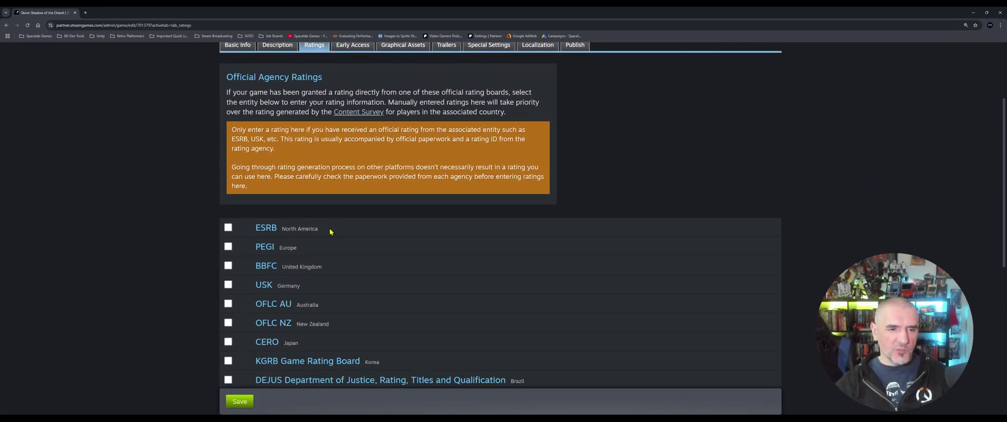
{"action": "scroll", "coordinate": [331, 231], "scroll_direction": "down", "scroll_amount": 2}
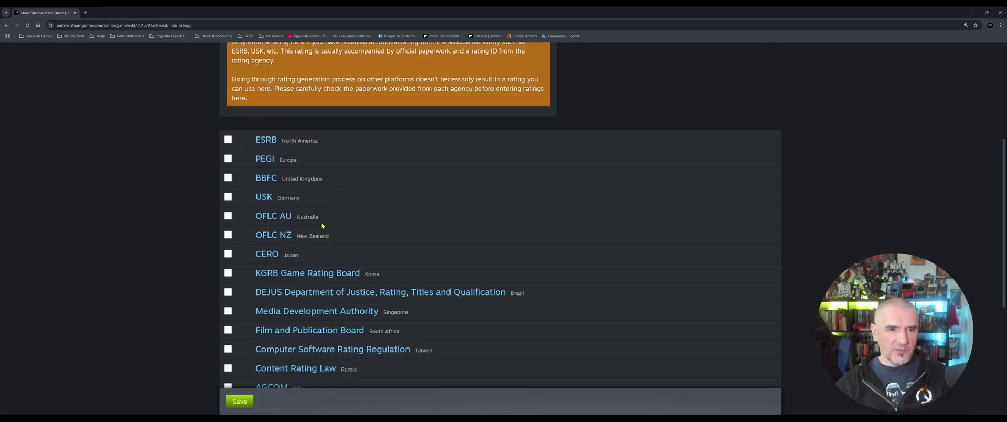
{"action": "left_click", "coordinate": [228, 139]}
{"action": "left_click", "coordinate": [228, 139]}
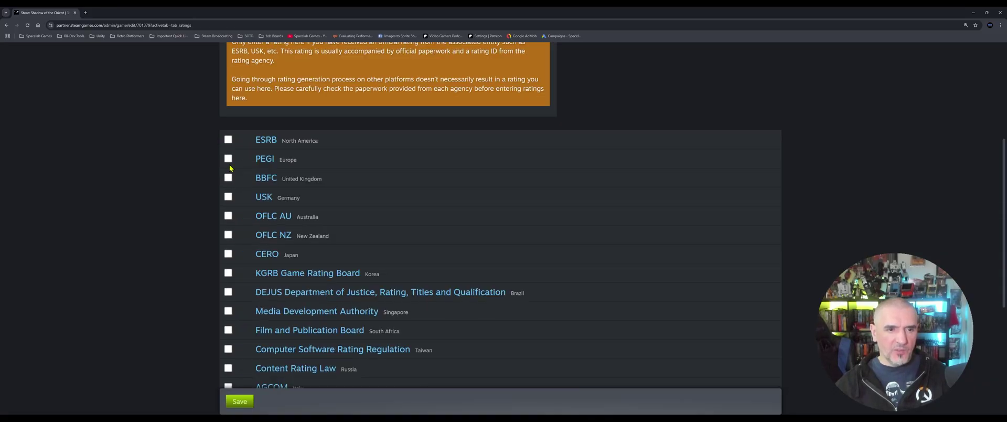
{"action": "scroll", "coordinate": [294, 242], "scroll_direction": "down", "scroll_amount": 1}
{"action": "scroll", "coordinate": [301, 241], "scroll_direction": "up", "scroll_amount": 5}
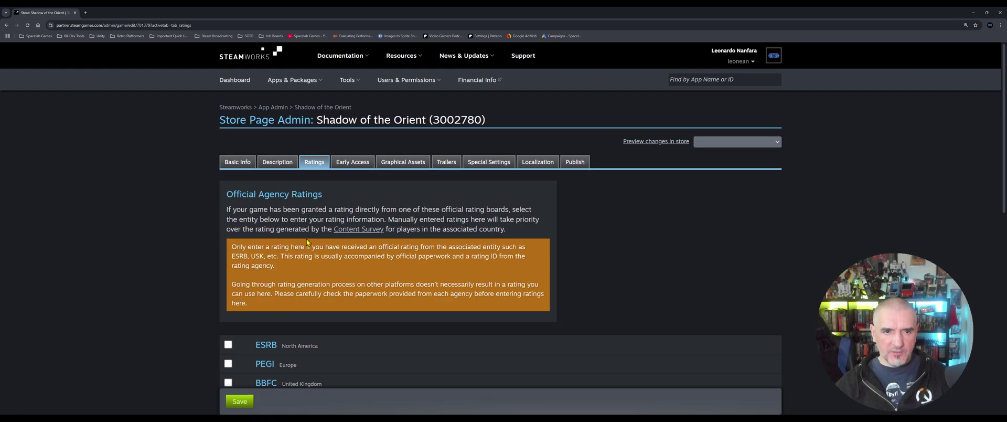
View the store page's Early Access section, and review the screenshot assets among its graphical assets.
{"action": "left_click", "coordinate": [367, 163]}
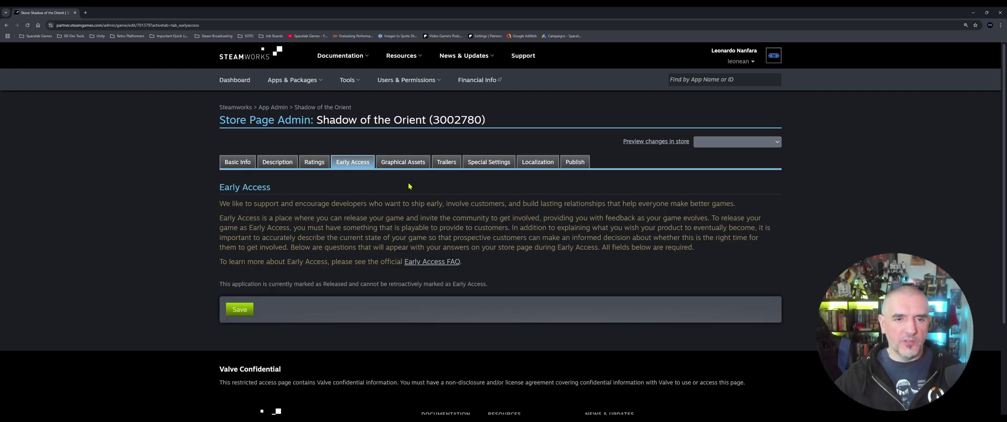
{"action": "left_click", "coordinate": [404, 164]}
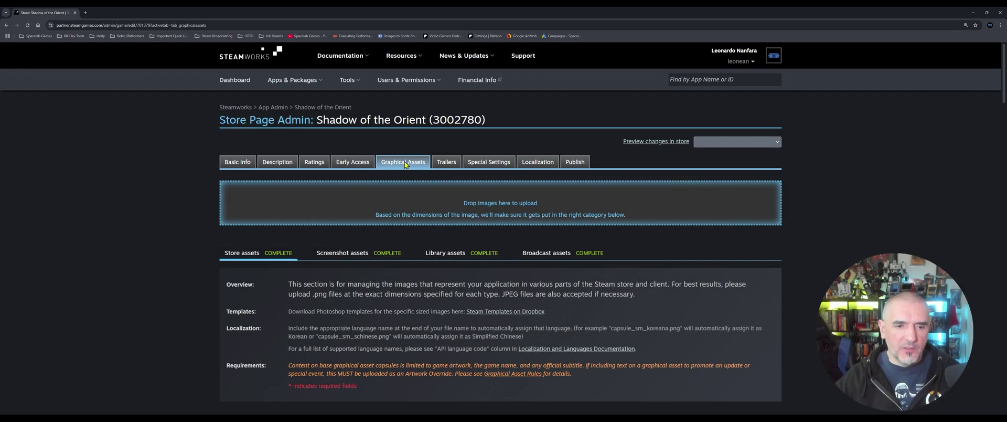
{"action": "scroll", "coordinate": [341, 238], "scroll_direction": "down", "scroll_amount": 1}
{"action": "left_click", "coordinate": [362, 194]}
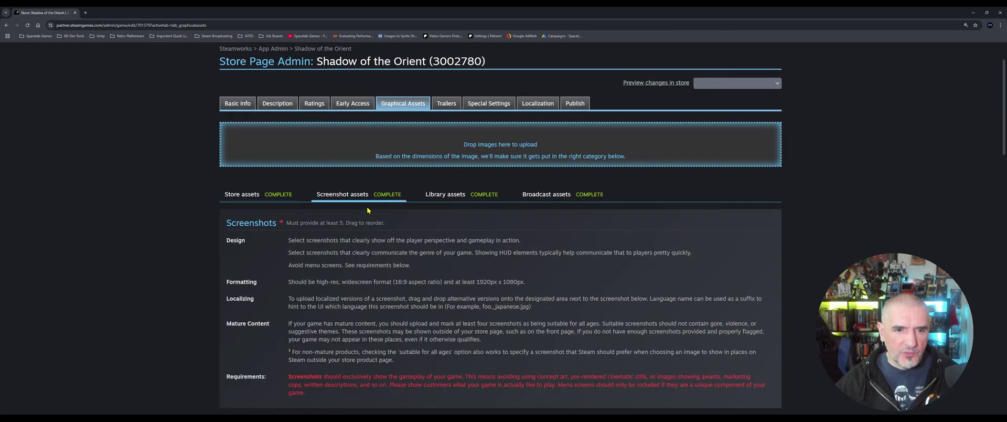
{"action": "scroll", "coordinate": [357, 247], "scroll_direction": "down", "scroll_amount": 2}
{"action": "scroll", "coordinate": [356, 247], "scroll_direction": "down", "scroll_amount": 6}
{"action": "scroll", "coordinate": [298, 259], "scroll_direction": "up", "scroll_amount": 7}
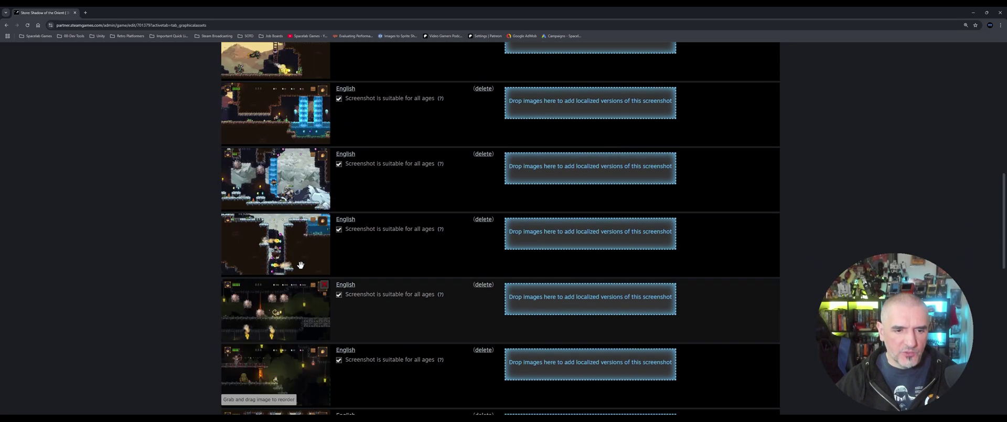
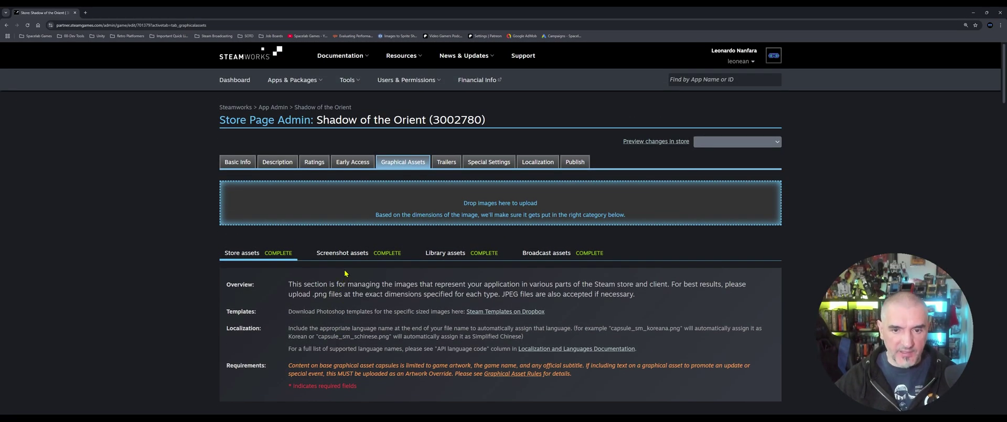
Open the store page's trailers section and review the upload guidelines and the gameplay trailer's settings.
{"action": "left_click", "coordinate": [446, 164]}
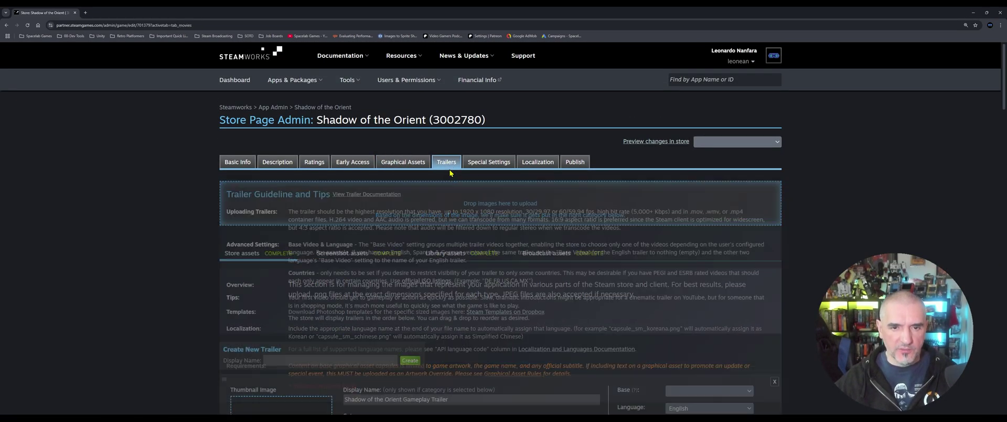
{"action": "scroll", "coordinate": [377, 231], "scroll_direction": "down", "scroll_amount": 2}
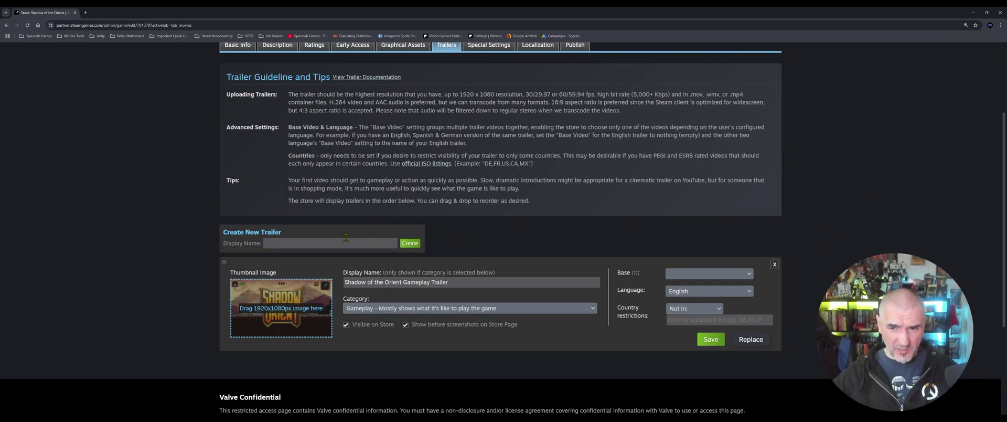
{"action": "scroll", "coordinate": [346, 237], "scroll_direction": "up", "scroll_amount": 2}
{"action": "scroll", "coordinate": [335, 242], "scroll_direction": "down", "scroll_amount": 3}
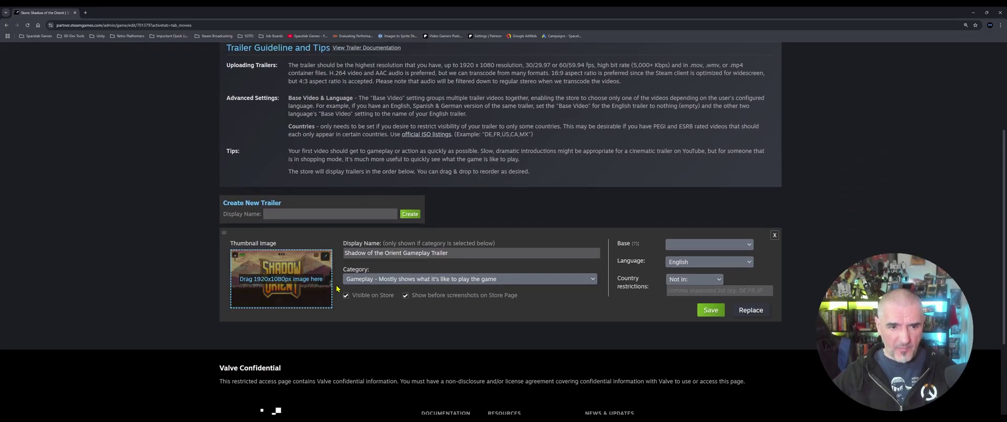
{"action": "scroll", "coordinate": [336, 287], "scroll_direction": "up", "scroll_amount": 2}
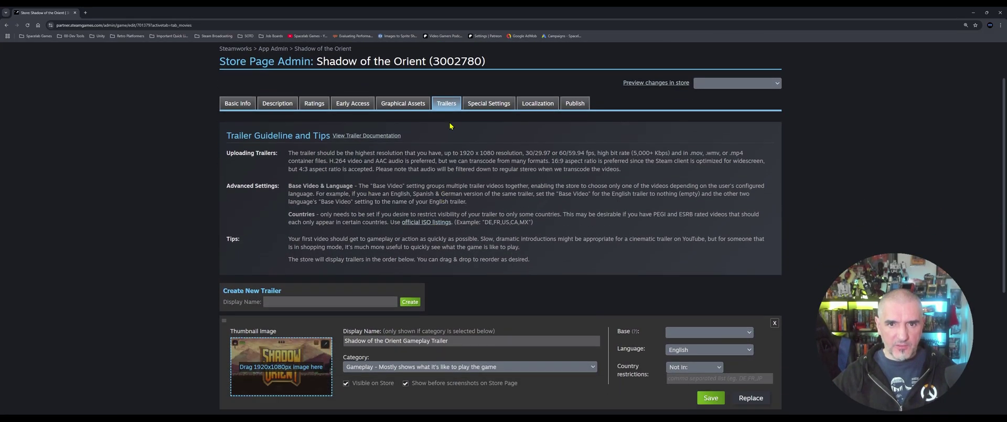
Open the store page's special settings and look over the downloadable content, associated demos and Steam Playtest sections.
{"action": "left_click", "coordinate": [497, 104]}
{"action": "scroll", "coordinate": [431, 225], "scroll_direction": "down", "scroll_amount": 3}
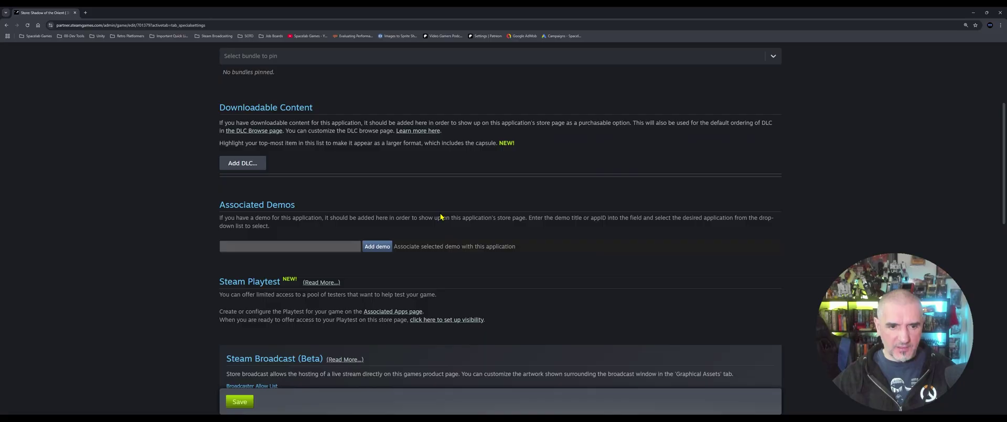
{"action": "scroll", "coordinate": [431, 220], "scroll_direction": "up", "scroll_amount": 3}
{"action": "scroll", "coordinate": [437, 214], "scroll_direction": "down", "scroll_amount": 4}
{"action": "scroll", "coordinate": [437, 214], "scroll_direction": "down", "scroll_amount": 4}
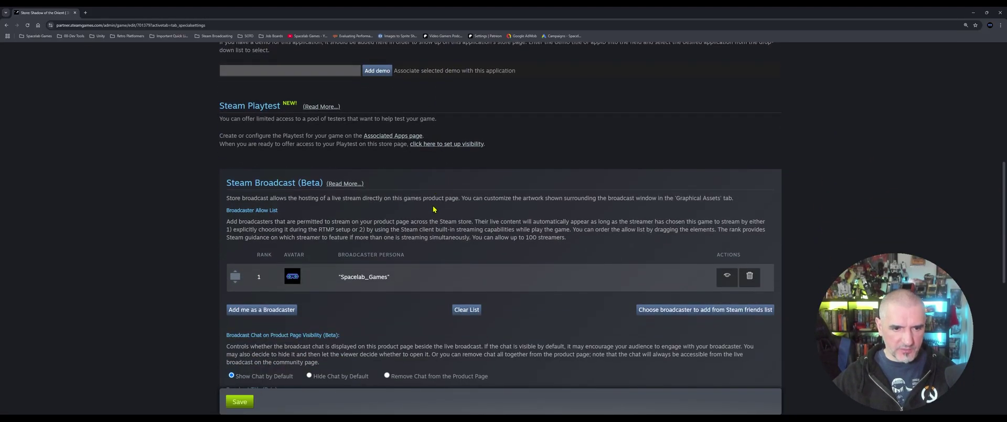
Examine the Steam Broadcast settings, including the broadcaster allow list, chat visibility and broadcast title.
{"action": "scroll", "coordinate": [364, 179], "scroll_direction": "up", "scroll_amount": 1}
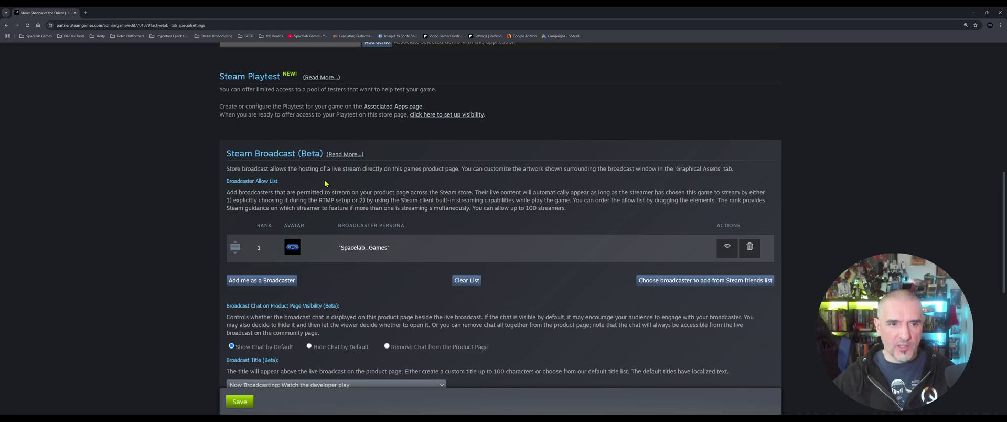
{"action": "scroll", "coordinate": [320, 193], "scroll_direction": "down", "scroll_amount": 1}
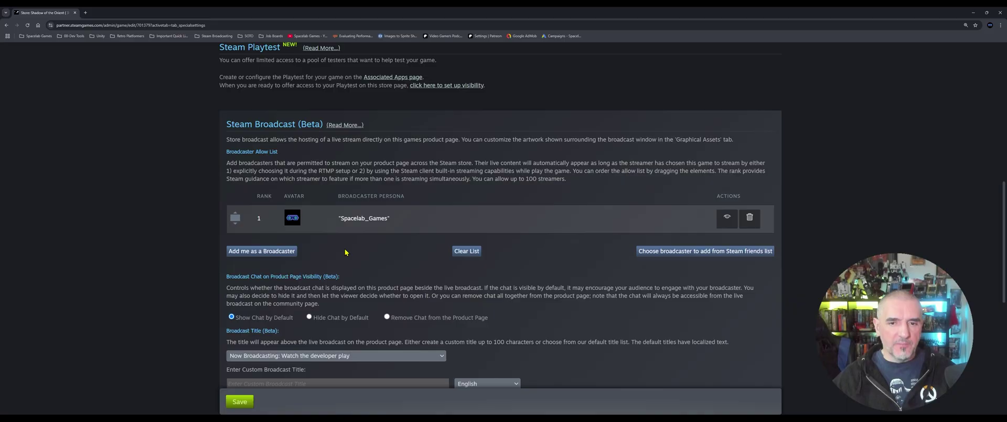
{"action": "scroll", "coordinate": [344, 251], "scroll_direction": "up", "scroll_amount": 1}
{"action": "scroll", "coordinate": [343, 248], "scroll_direction": "up", "scroll_amount": 2}
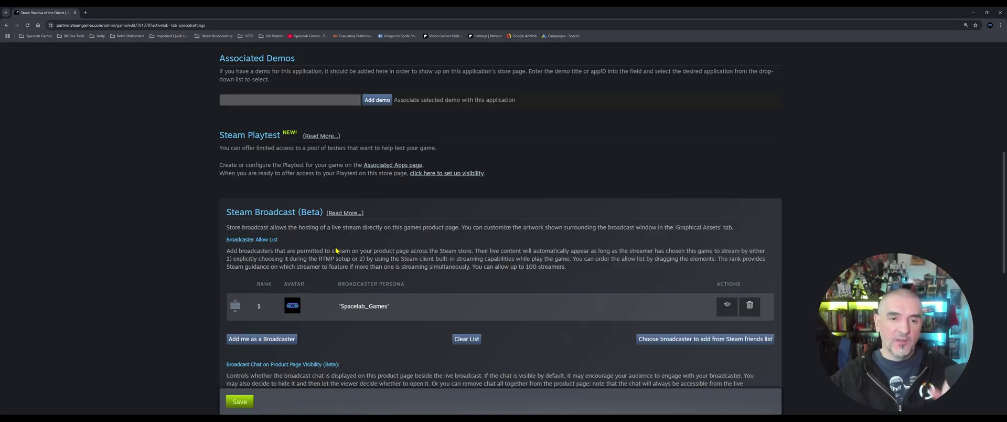
{"action": "scroll", "coordinate": [328, 192], "scroll_direction": "down", "scroll_amount": 2}
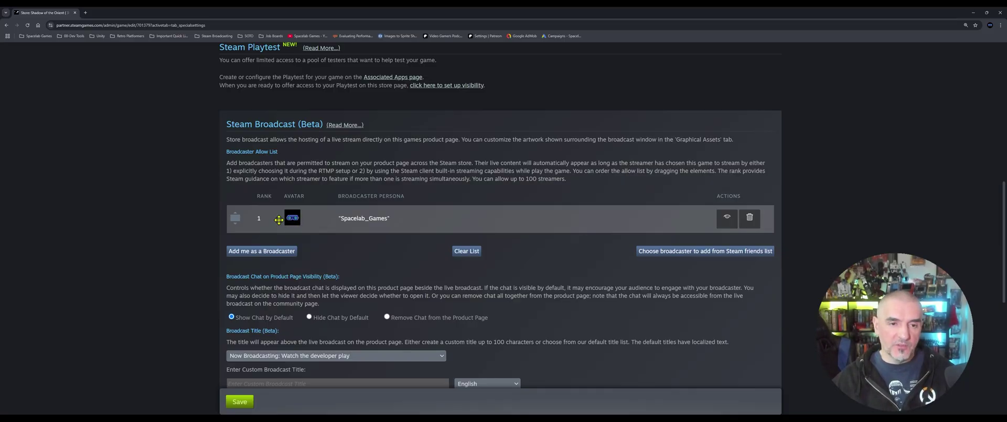
{"action": "scroll", "coordinate": [292, 217], "scroll_direction": "up", "scroll_amount": 2}
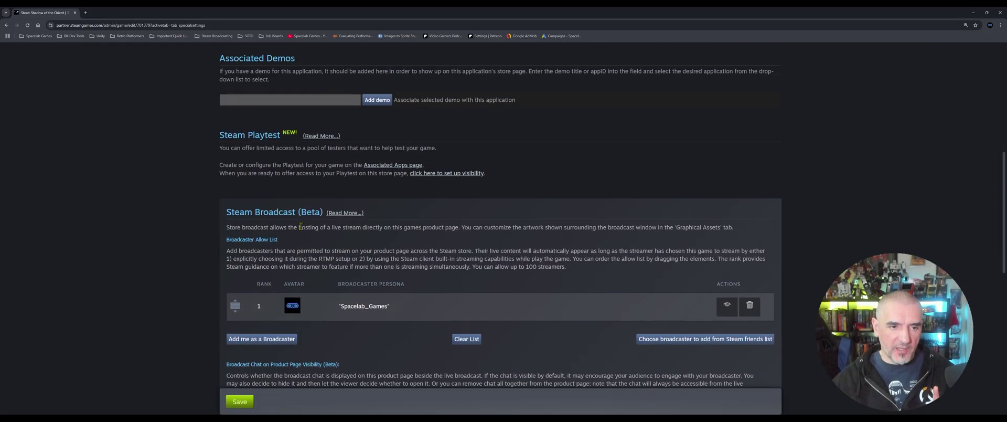
Review the special settings once more, from pinned bundles through the Steam Broadcast section.
{"action": "scroll", "coordinate": [296, 230], "scroll_direction": "up", "scroll_amount": 6}
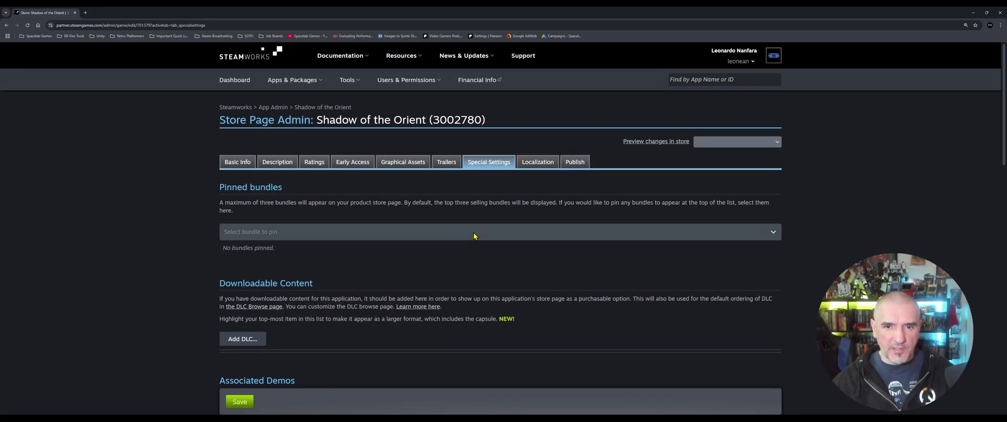
{"action": "scroll", "coordinate": [459, 234], "scroll_direction": "down", "scroll_amount": 6}
{"action": "scroll", "coordinate": [459, 234], "scroll_direction": "down", "scroll_amount": 1}
{"action": "scroll", "coordinate": [282, 181], "scroll_direction": "down", "scroll_amount": 3}
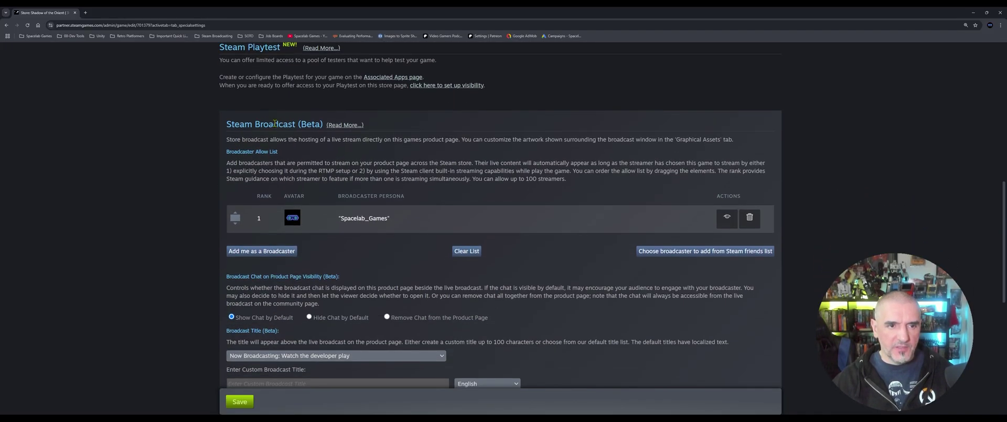
{"action": "scroll", "coordinate": [385, 250], "scroll_direction": "up", "scroll_amount": 5}
{"action": "scroll", "coordinate": [385, 249], "scroll_direction": "up", "scroll_amount": 4}
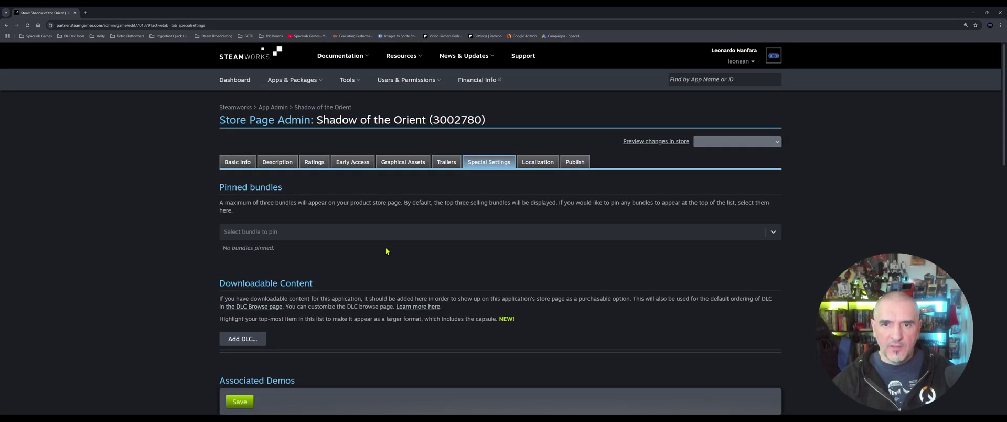
View the store page's localization file options, and its publishing options for differences, reverting and public release.
{"action": "left_click", "coordinate": [539, 163]}
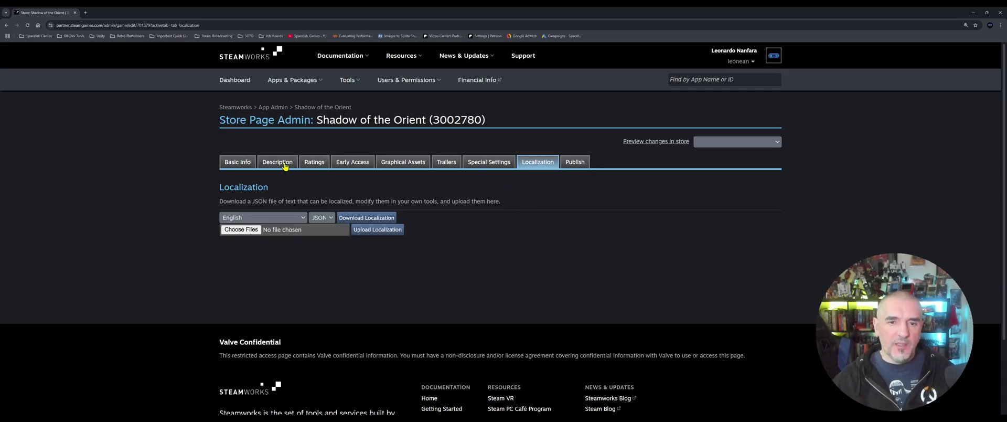
{"action": "left_click", "coordinate": [580, 163]}
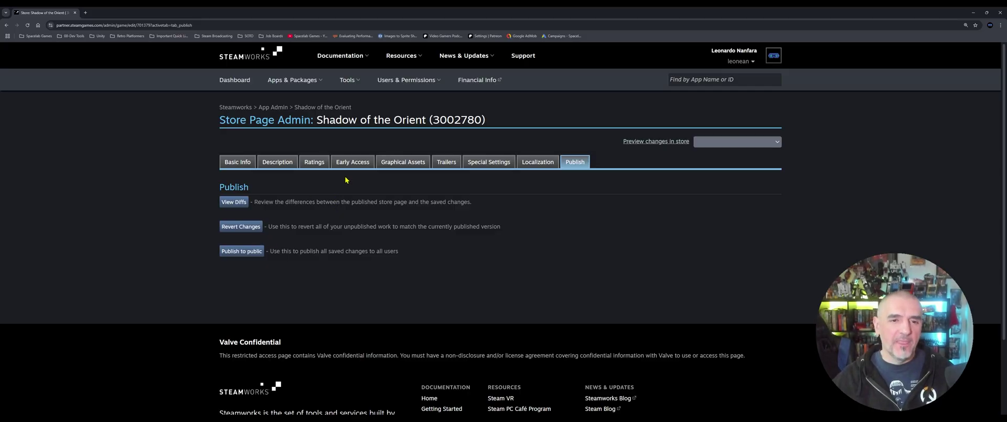
Open the Store & Steam Platform Navigation Traffic report and review the impressions and visits overview.
{"action": "mouse_move", "coordinate": [330, 83]}
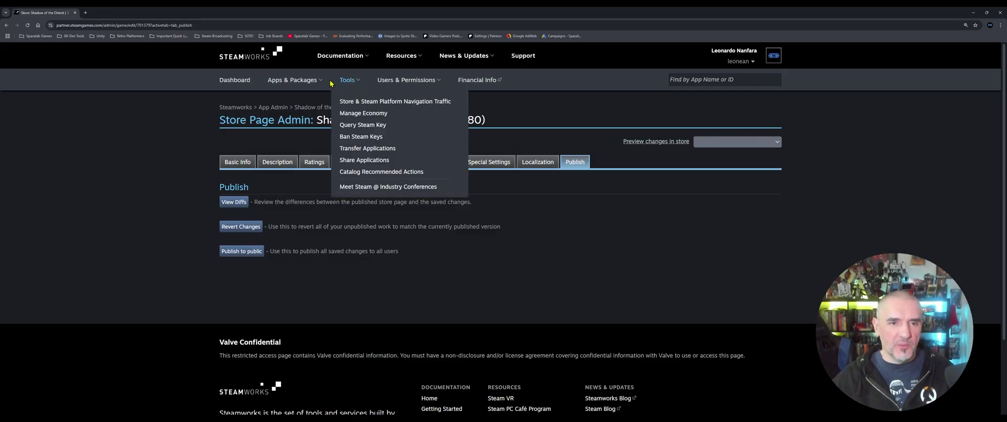
{"action": "left_click", "coordinate": [381, 102]}
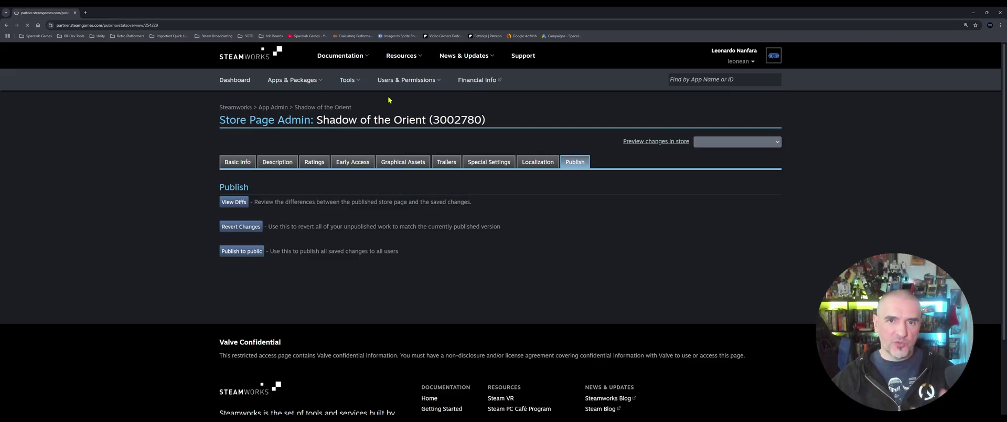
{"action": "scroll", "coordinate": [364, 239], "scroll_direction": "down", "scroll_amount": 1}
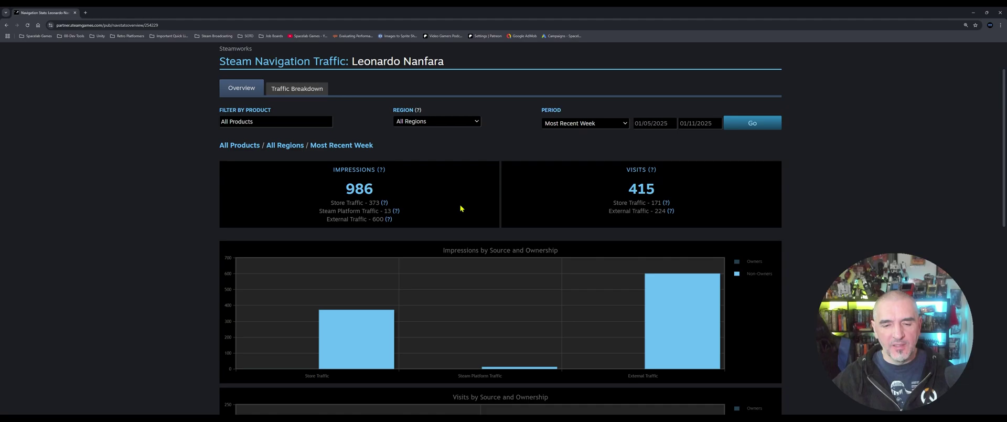
{"action": "scroll", "coordinate": [461, 208], "scroll_direction": "up", "scroll_amount": 1}
Open the traffic breakdown and examine the visits-over-time graph and the breakdown of products.
{"action": "left_click", "coordinate": [325, 149]}
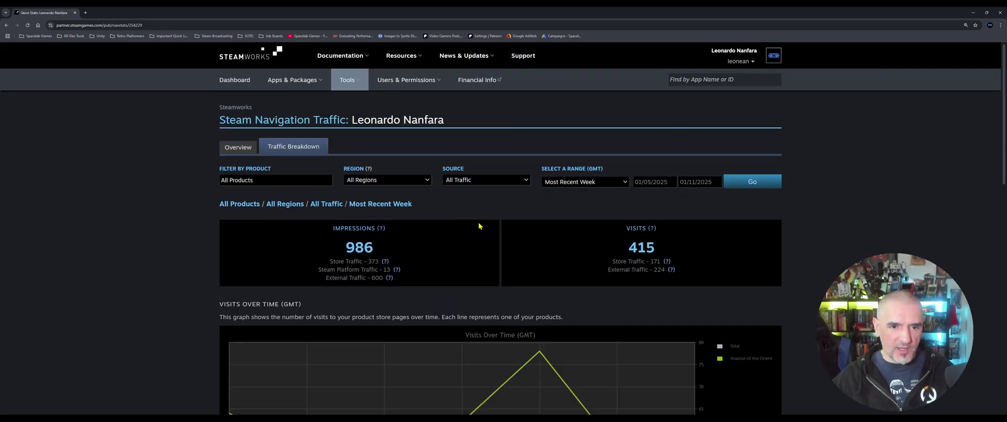
{"action": "scroll", "coordinate": [479, 237], "scroll_direction": "down", "scroll_amount": 2}
{"action": "scroll", "coordinate": [478, 239], "scroll_direction": "down", "scroll_amount": 1}
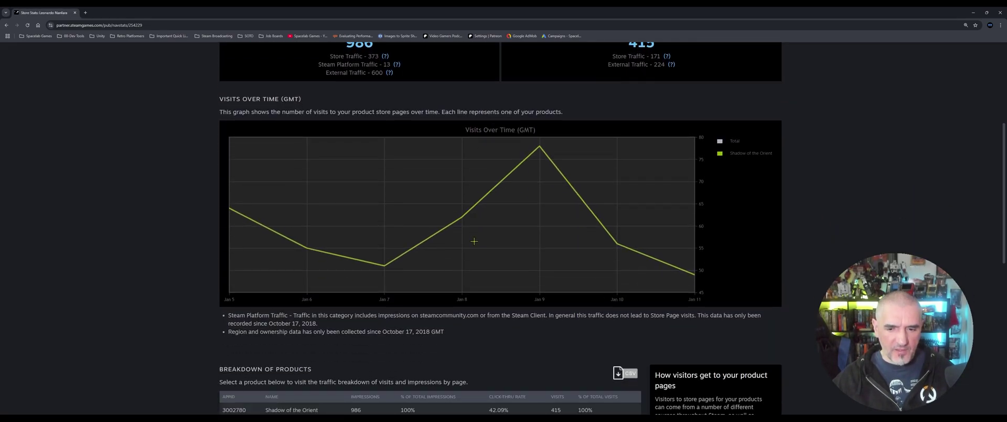
{"action": "scroll", "coordinate": [474, 240], "scroll_direction": "down", "scroll_amount": 2}
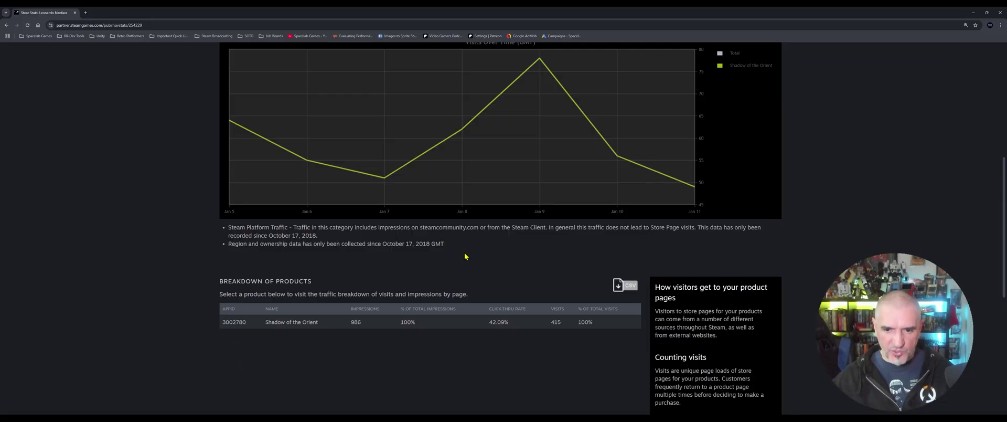
{"action": "scroll", "coordinate": [462, 259], "scroll_direction": "down", "scroll_amount": 3}
{"action": "scroll", "coordinate": [460, 260], "scroll_direction": "up", "scroll_amount": 2}
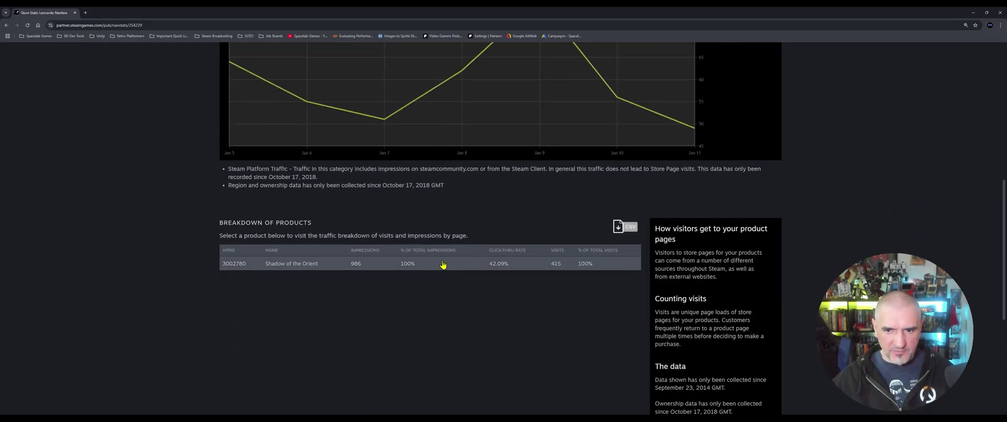
{"action": "scroll", "coordinate": [441, 260], "scroll_direction": "up", "scroll_amount": 4}
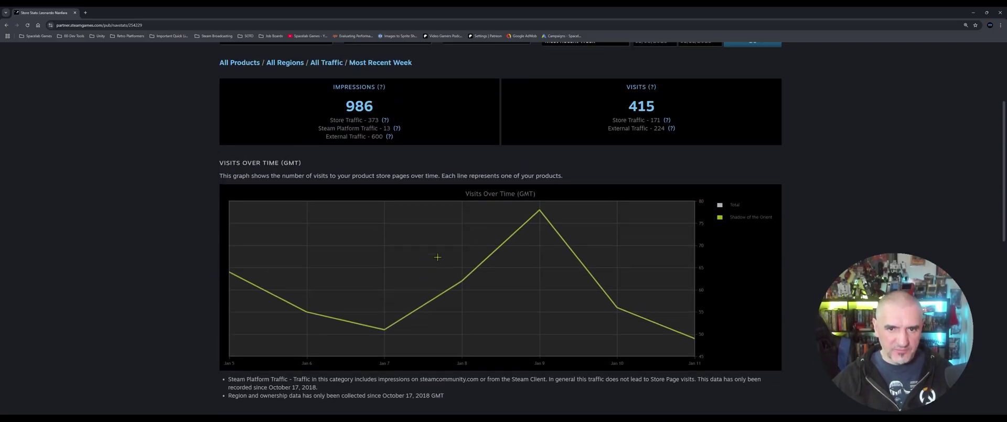
{"action": "scroll", "coordinate": [435, 259], "scroll_direction": "up", "scroll_amount": 3}
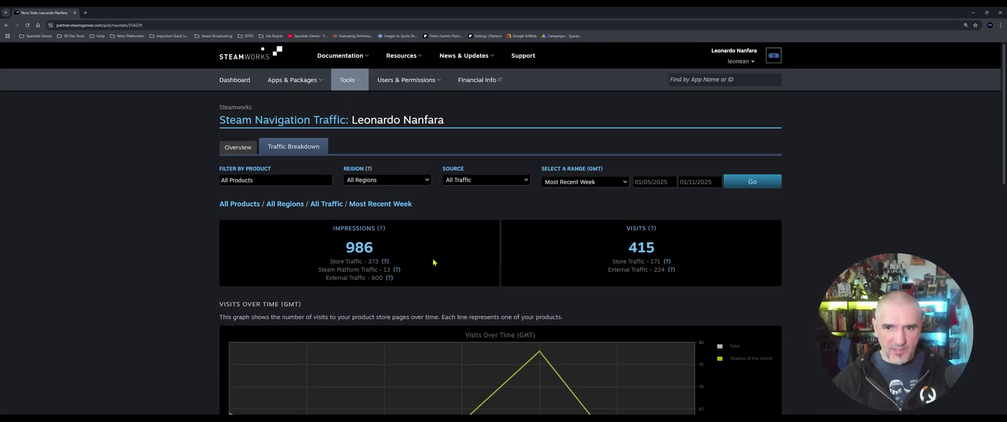
Return to the navigation traffic overview and review its charts of impressions and visits by source and ownership.
{"action": "left_click", "coordinate": [237, 147]}
{"action": "scroll", "coordinate": [407, 268], "scroll_direction": "down", "scroll_amount": 6}
{"action": "scroll", "coordinate": [407, 268], "scroll_direction": "down", "scroll_amount": 3}
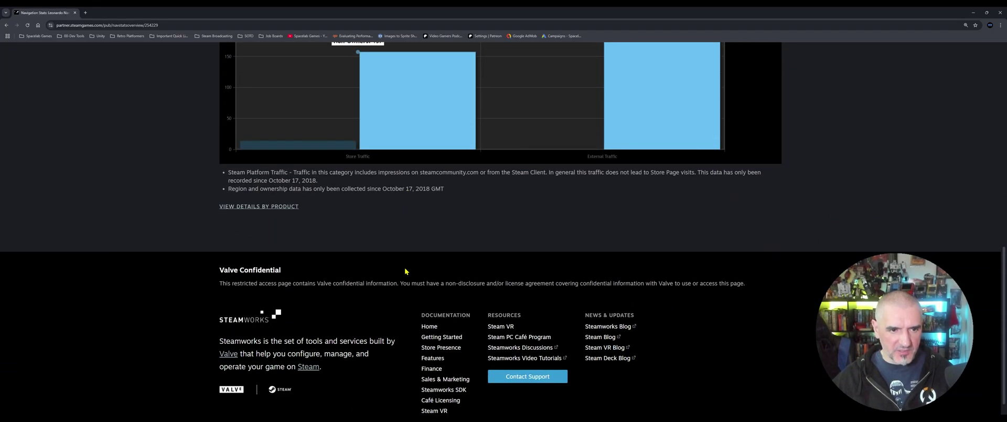
{"action": "scroll", "coordinate": [400, 275], "scroll_direction": "up", "scroll_amount": 8}
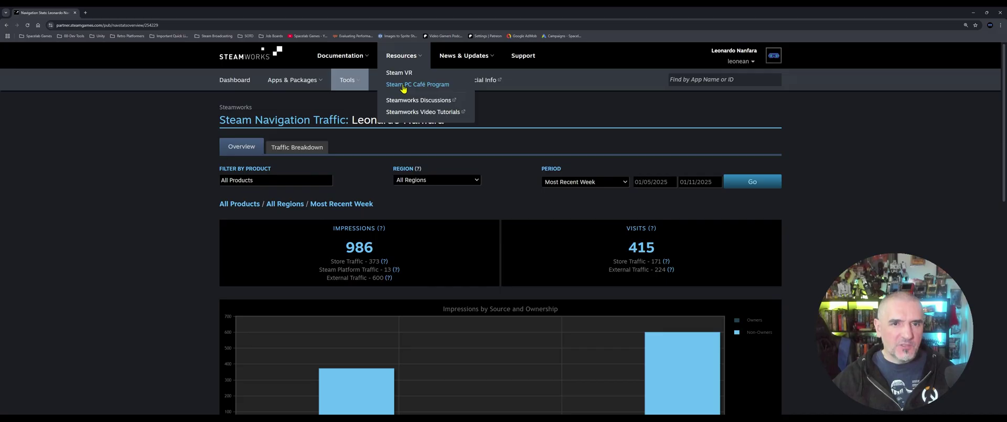
Look over the available partner tools and reopen the Store & Steam Platform Navigation Traffic report.
{"action": "mouse_move", "coordinate": [346, 88]}
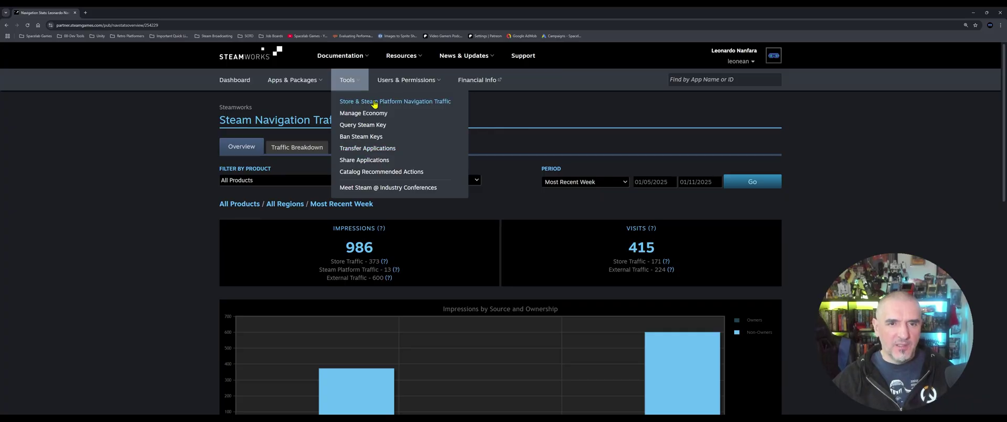
{"action": "mouse_move", "coordinate": [408, 80]}
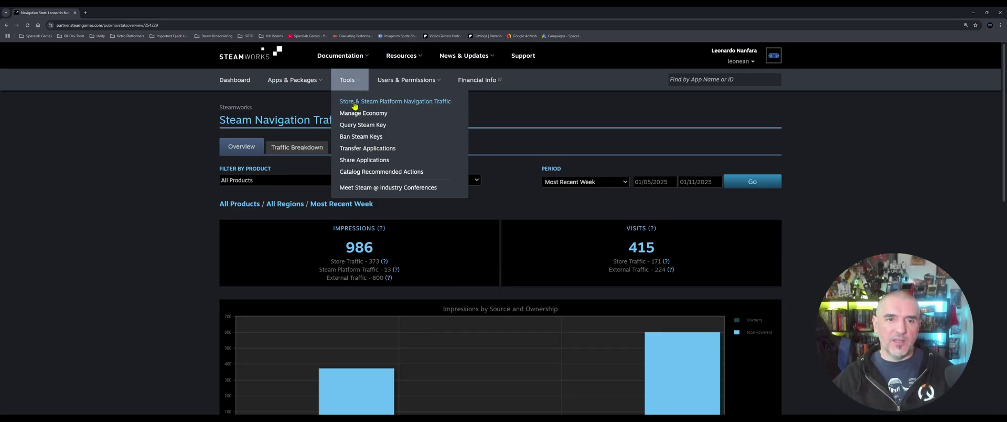
{"action": "left_click", "coordinate": [393, 102]}
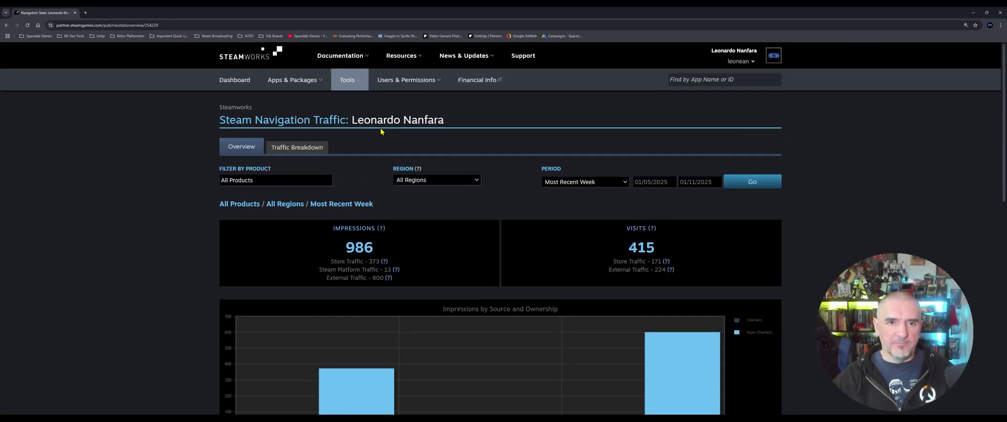
{"action": "mouse_move", "coordinate": [403, 55]}
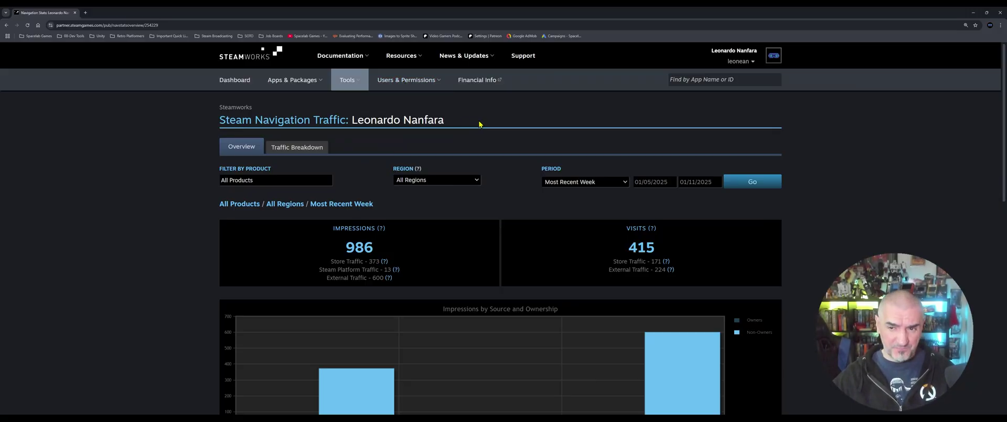
Return to the Steamworks dashboard and look over the apps and packages options.
{"action": "left_click", "coordinate": [242, 84]}
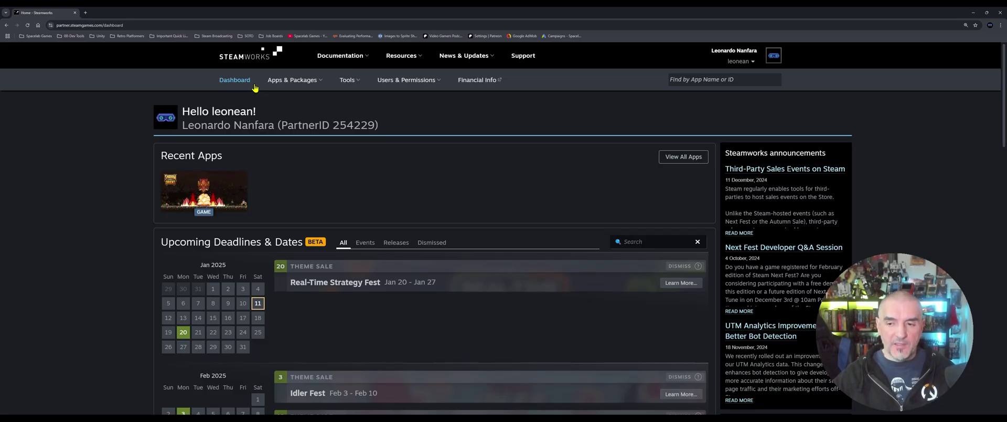
{"action": "mouse_move", "coordinate": [272, 86]}
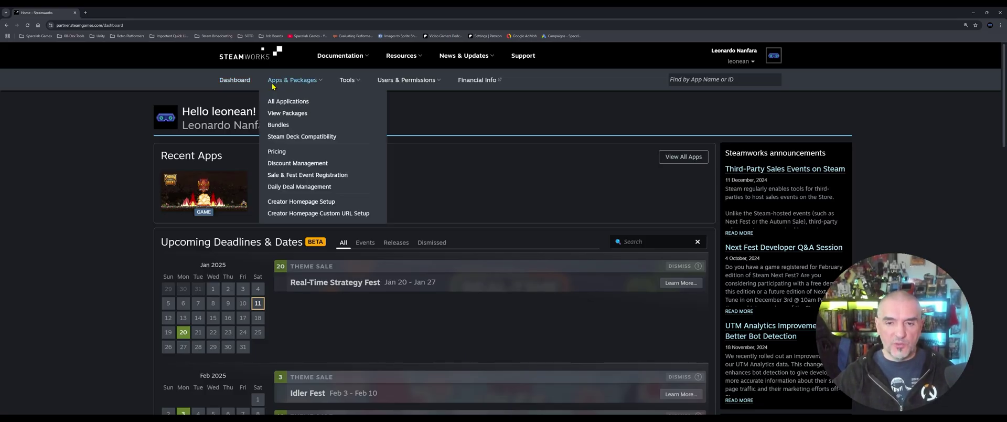